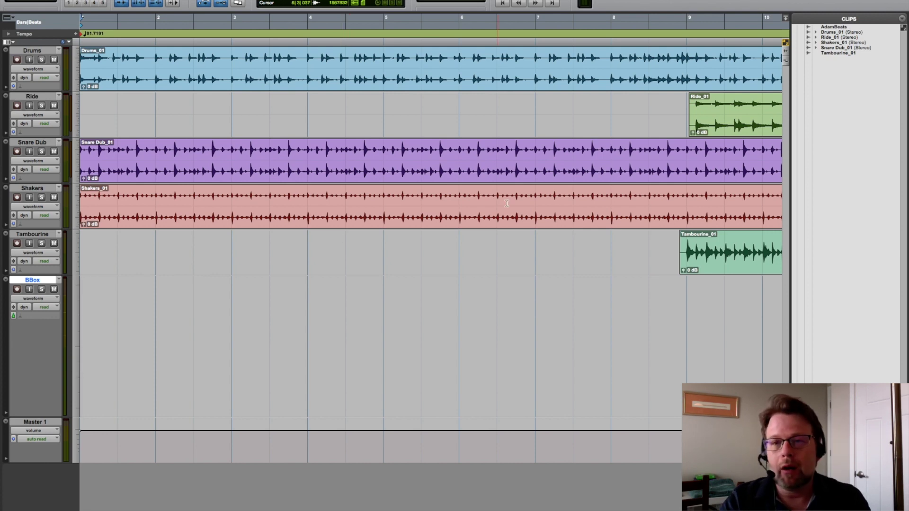
Place the AdamBeats clip from the Clips list at bar 1 of the BBox track.
{"action": "left_click", "coordinate": [836, 27]}
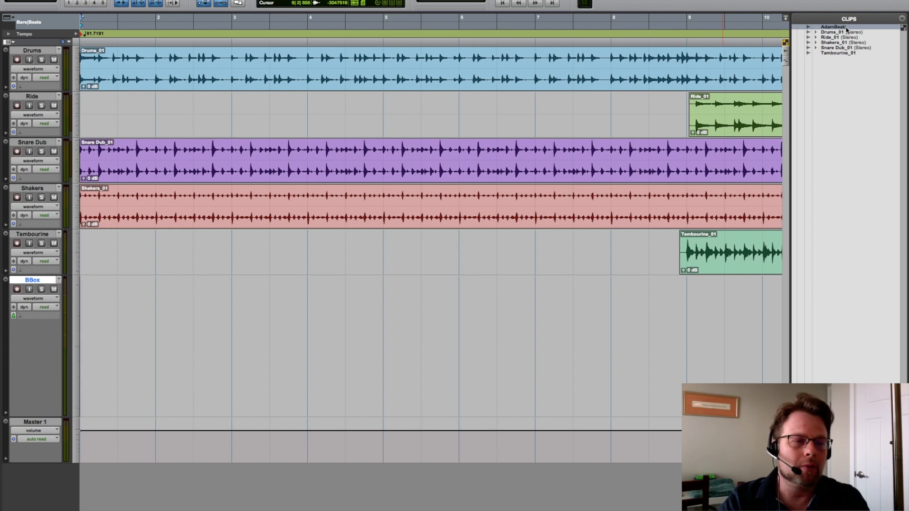
{"action": "mouse_move", "coordinate": [846, 30]}
{"action": "left_mouse_down"}
{"action": "mouse_move", "coordinate": [260, 313]}
{"action": "mouse_move", "coordinate": [89, 324]}
{"action": "left_mouse_up"}
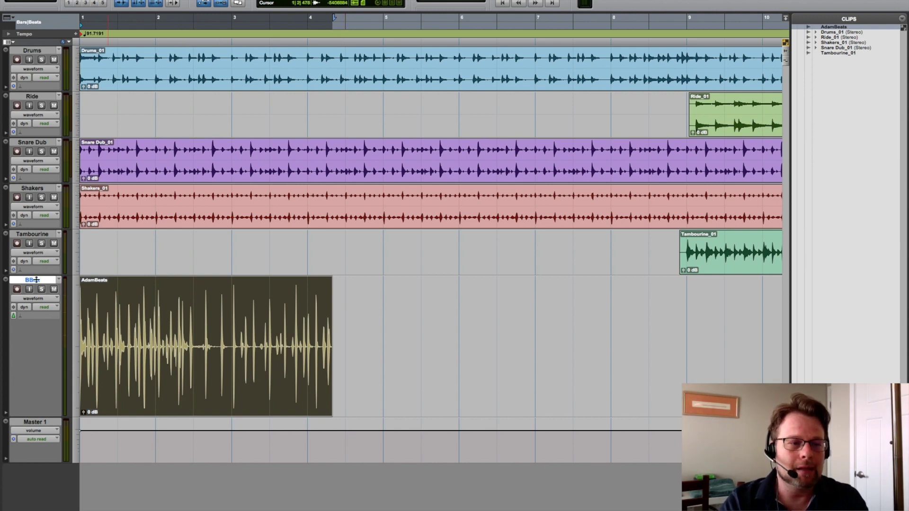
{"action": "type", "text": "ox"}
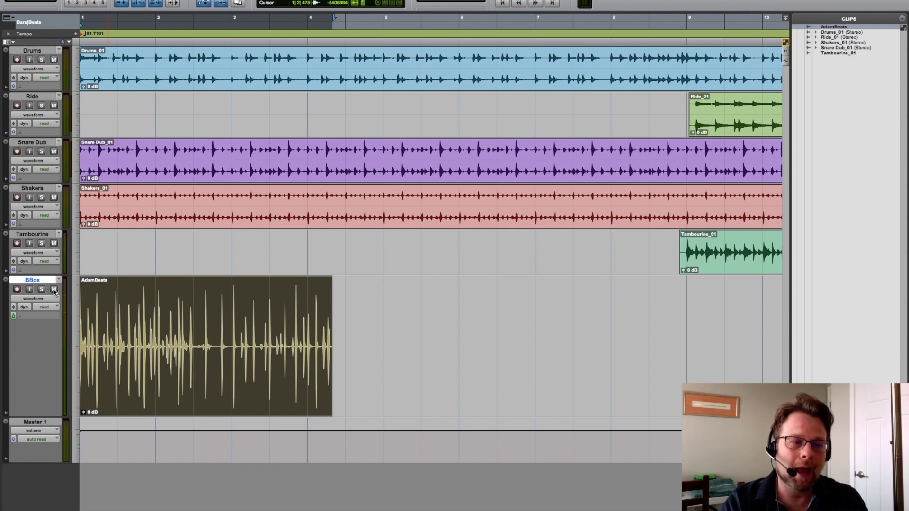
Mute the BBox track and audition the other tracks.
{"action": "left_click", "coordinate": [53, 289]}
{"action": "key", "text": "space"}
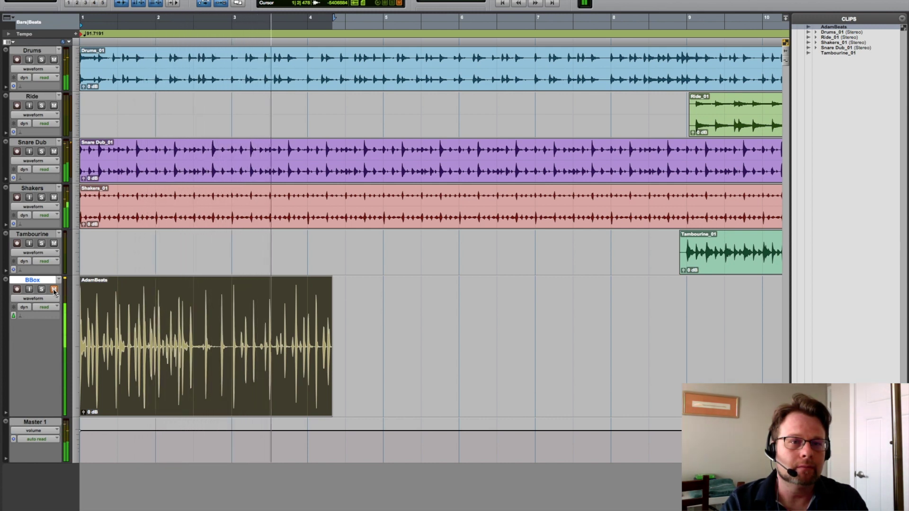
{"action": "key", "text": "space"}
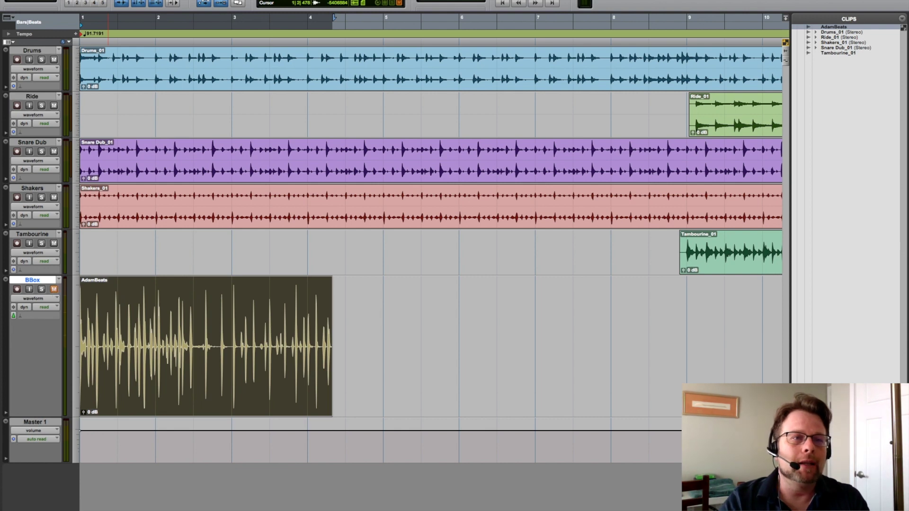
{"action": "left_click", "coordinate": [152, 0]}
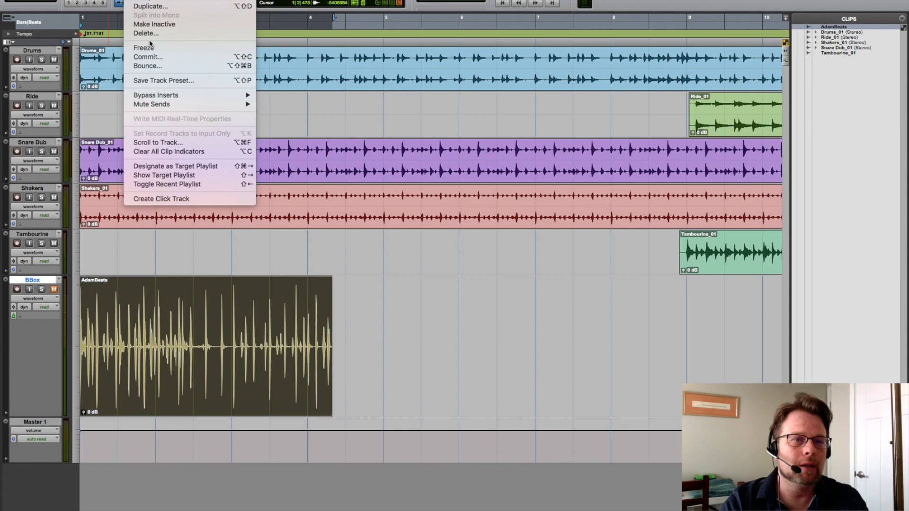
Add a click track, audition the session with it, and unmute BBox.
{"action": "left_click", "coordinate": [149, 199]}
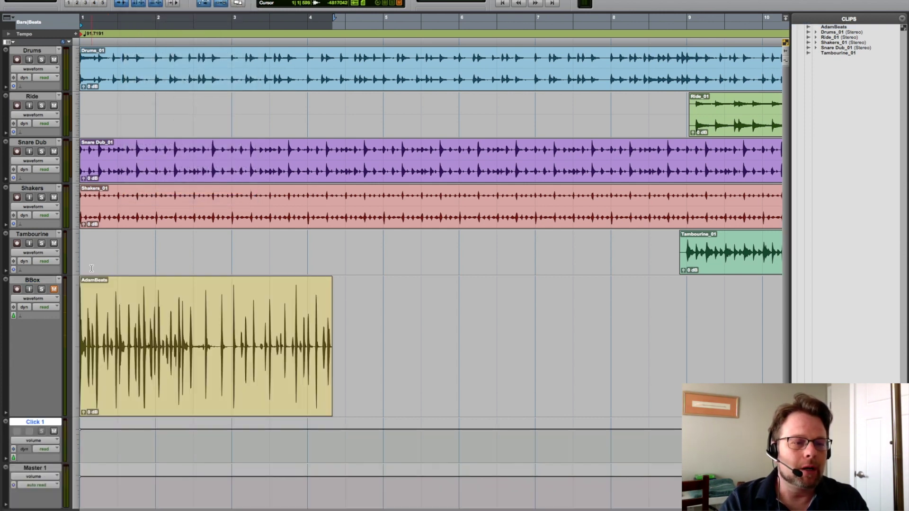
{"action": "key", "text": "space"}
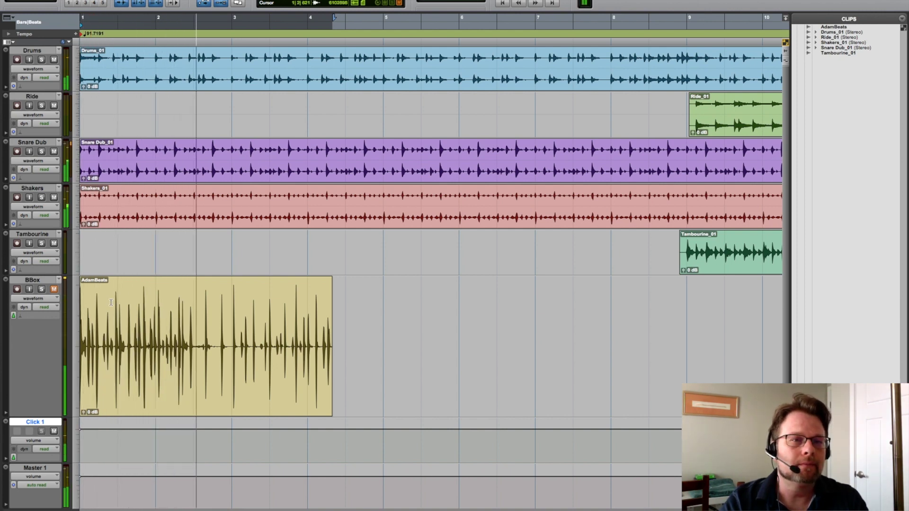
{"action": "key", "text": "space"}
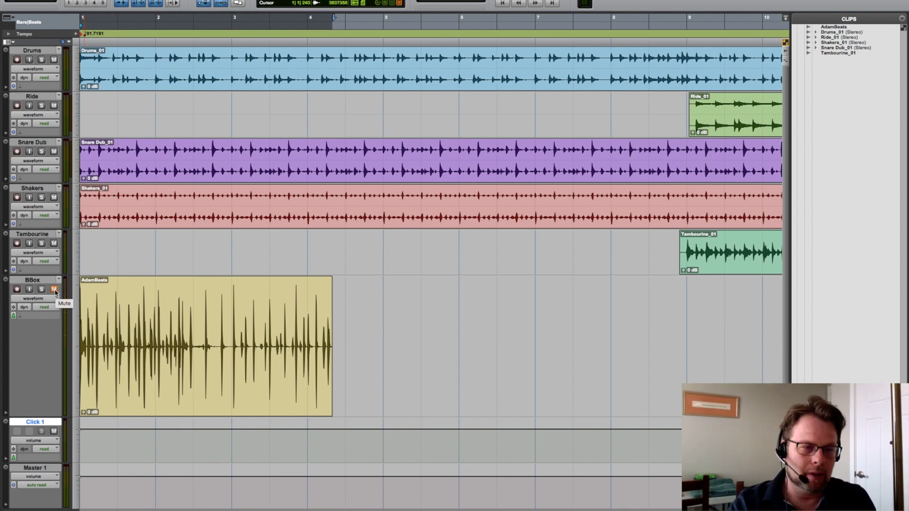
{"action": "left_click", "coordinate": [54, 290]}
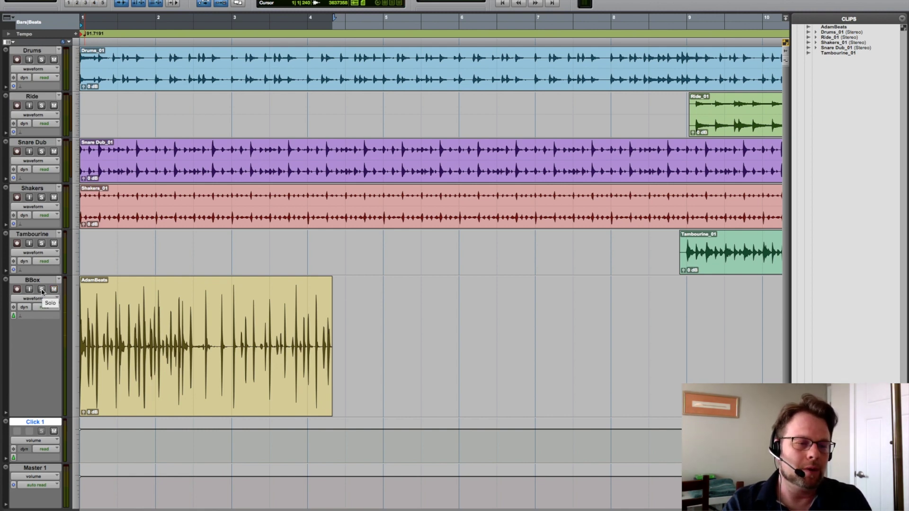
Solo BBox to hear the beatbox alone, then un-solo it and set the play position near bar 2.
{"action": "left_click", "coordinate": [42, 290]}
{"action": "key", "text": "space"}
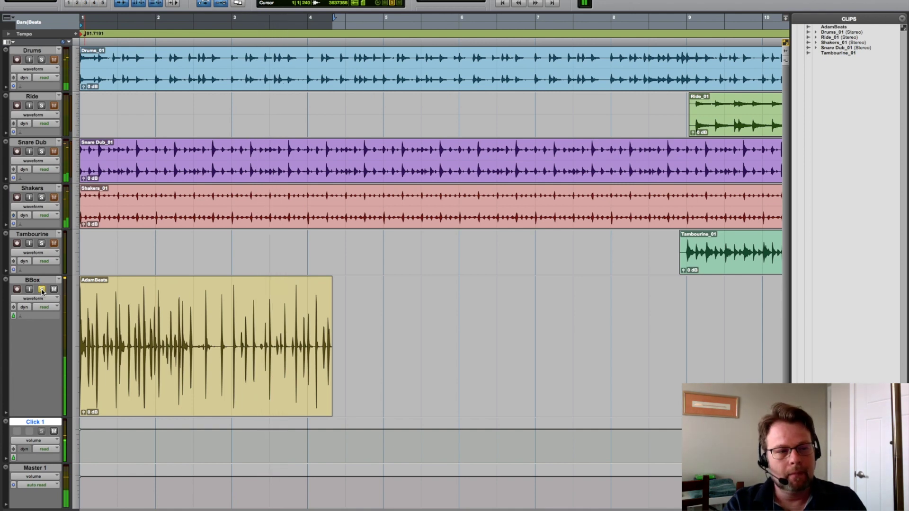
{"action": "key", "text": "space"}
{"action": "left_click", "coordinate": [41, 290]}
{"action": "left_click", "coordinate": [204, 304]}
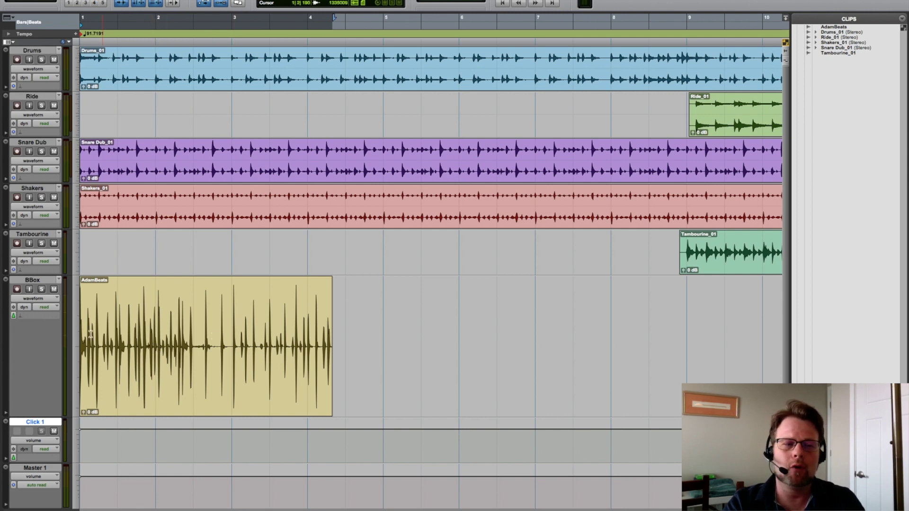
Re-solo BBox and play it, muting and restoring the Click 1 track.
{"action": "left_click", "coordinate": [42, 289]}
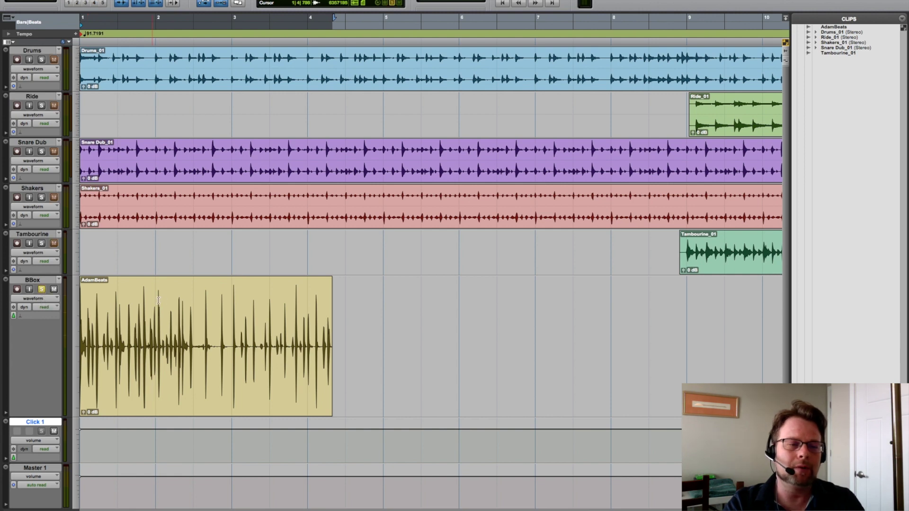
{"action": "key", "text": "space"}
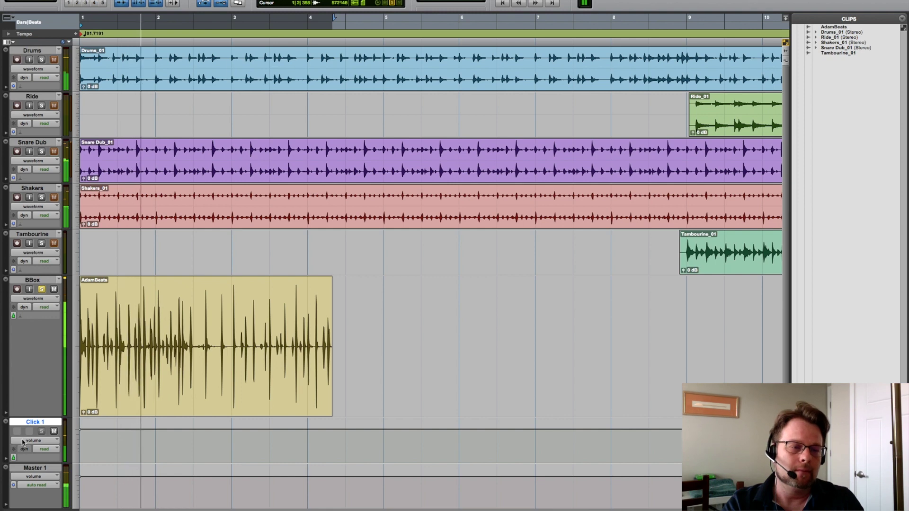
{"action": "left_click", "coordinate": [54, 431]}
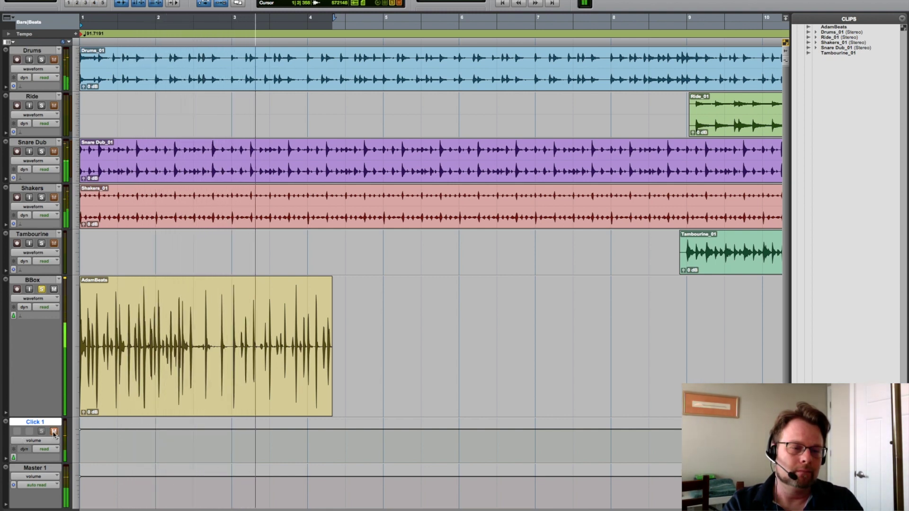
{"action": "left_click", "coordinate": [54, 431]}
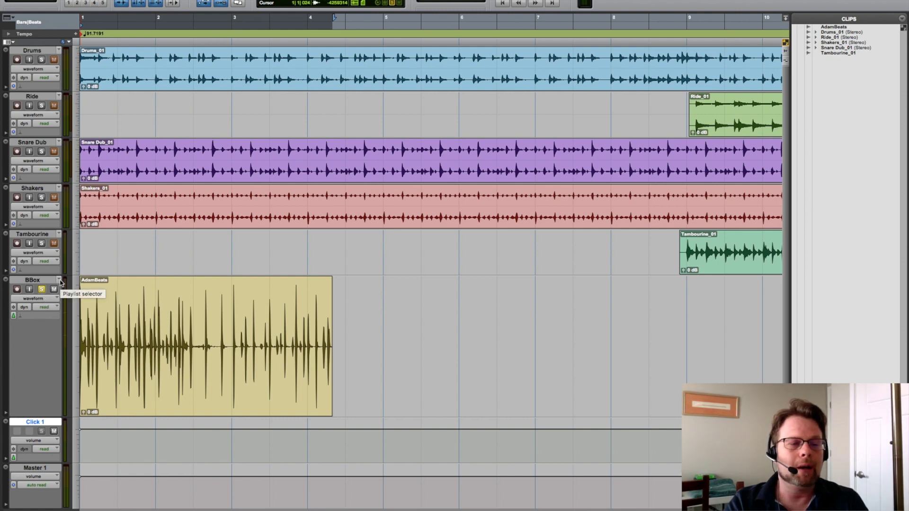
Duplicate the BBox playlist as a backup named 'BBox Orig'.
{"action": "left_click", "coordinate": [60, 281]}
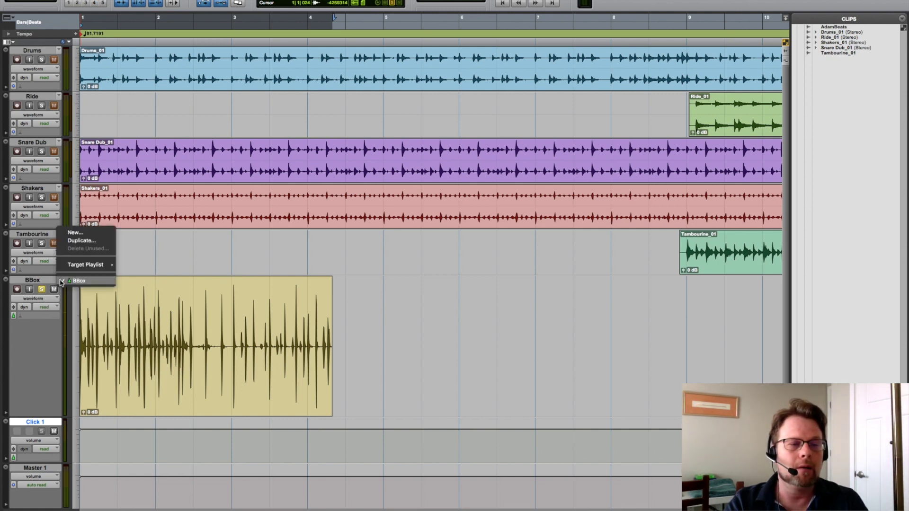
{"action": "left_click", "coordinate": [73, 241]}
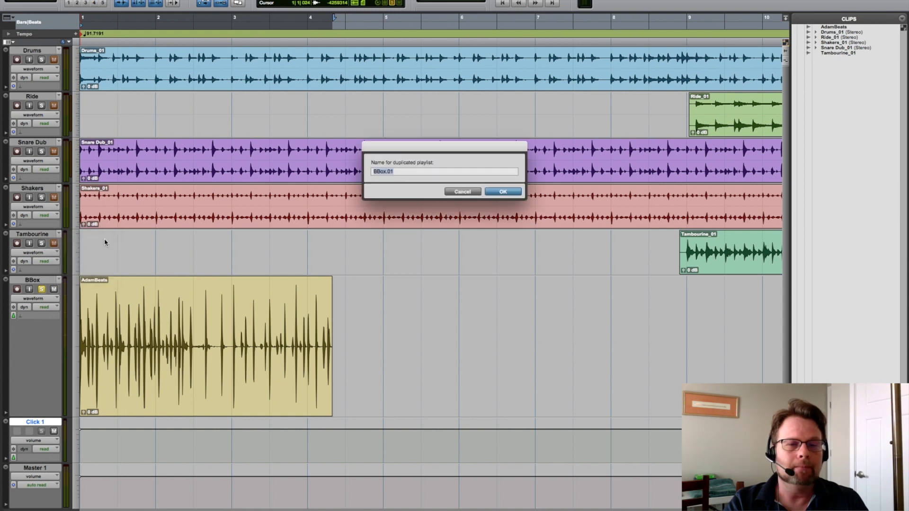
{"action": "left_click", "coordinate": [412, 172]}
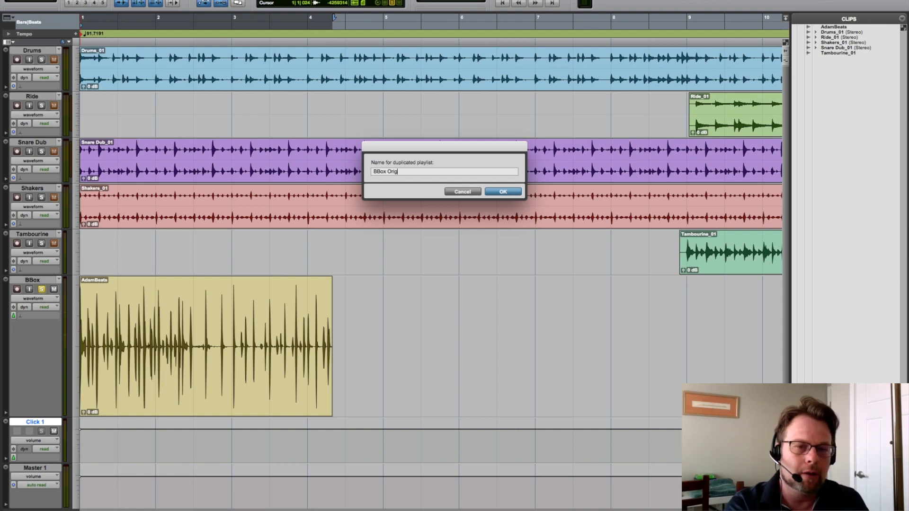
{"action": "key", "text": "Return"}
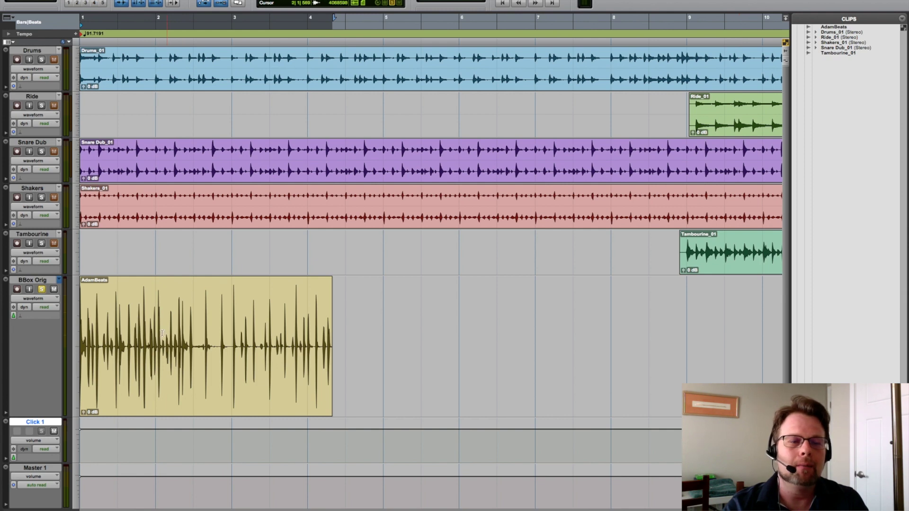
Switch the track back to the original BBox playlist.
{"action": "left_click", "coordinate": [59, 280]}
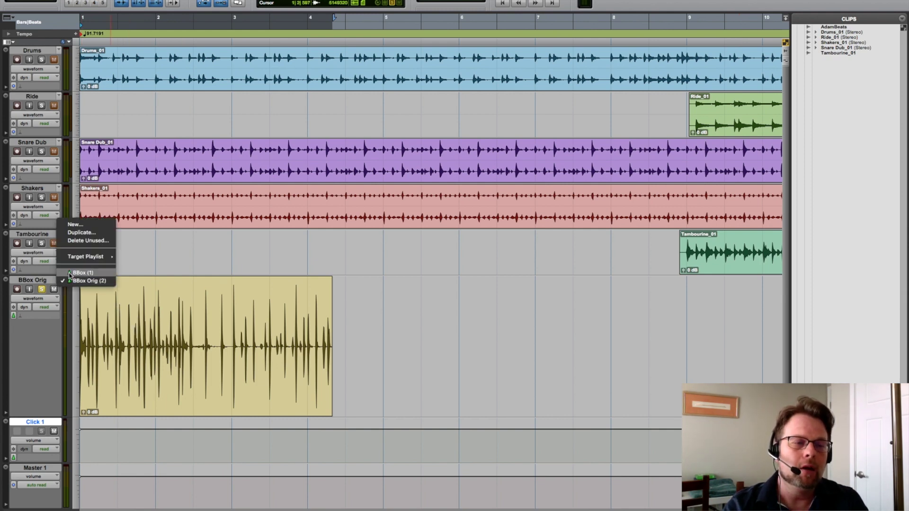
{"action": "key", "text": "Escape"}
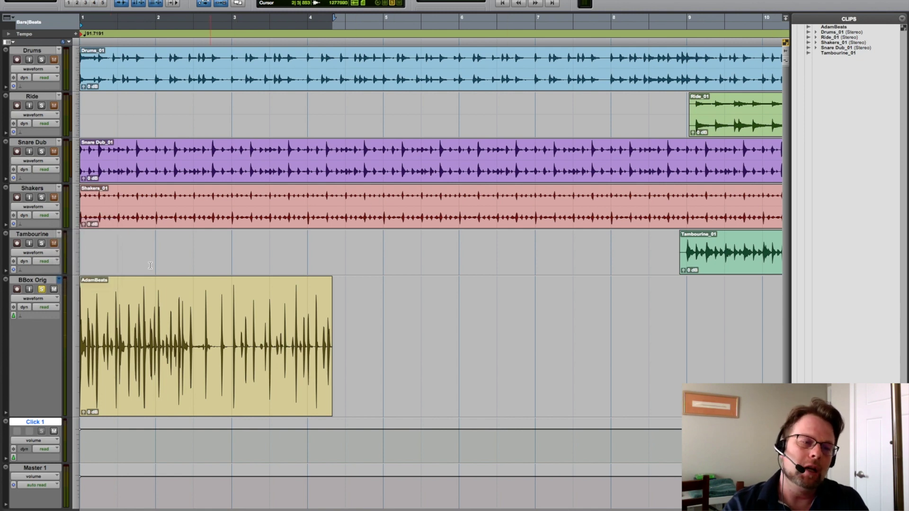
{"action": "left_click", "coordinate": [59, 280]}
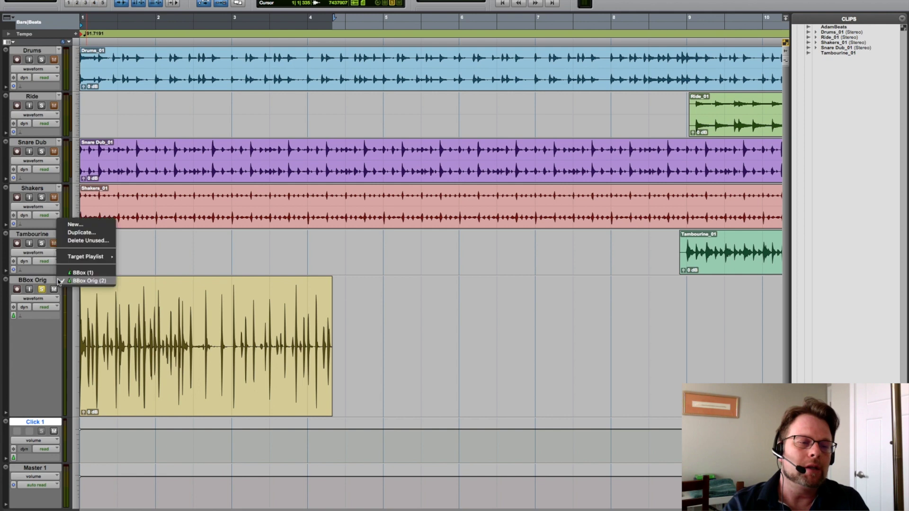
{"action": "left_click", "coordinate": [87, 274]}
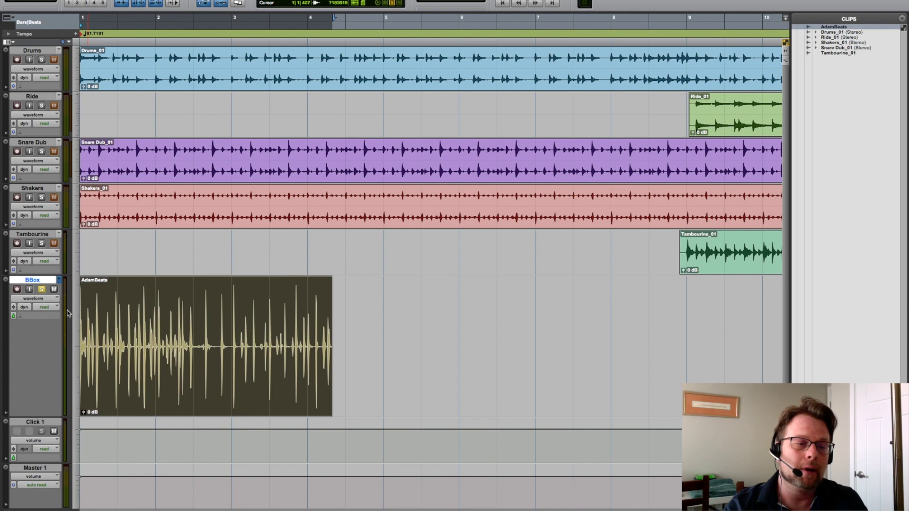
Rename the beatbox track to 'BBox BD'.
{"action": "double_click", "coordinate": [32, 281]}
{"action": "left_click", "coordinate": [392, 148]}
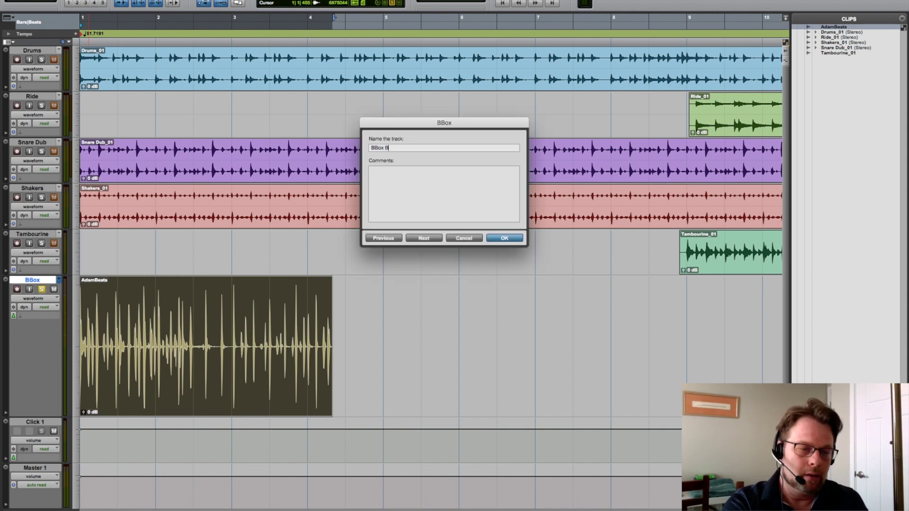
{"action": "key", "text": "Return"}
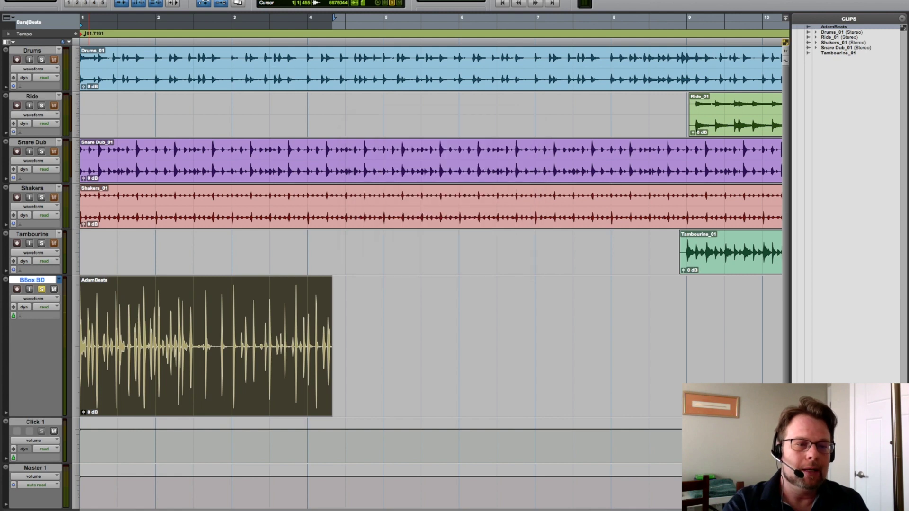
Select the whole AdamBeats clip and zoom to fit it.
{"action": "double_click", "coordinate": [99, 311]}
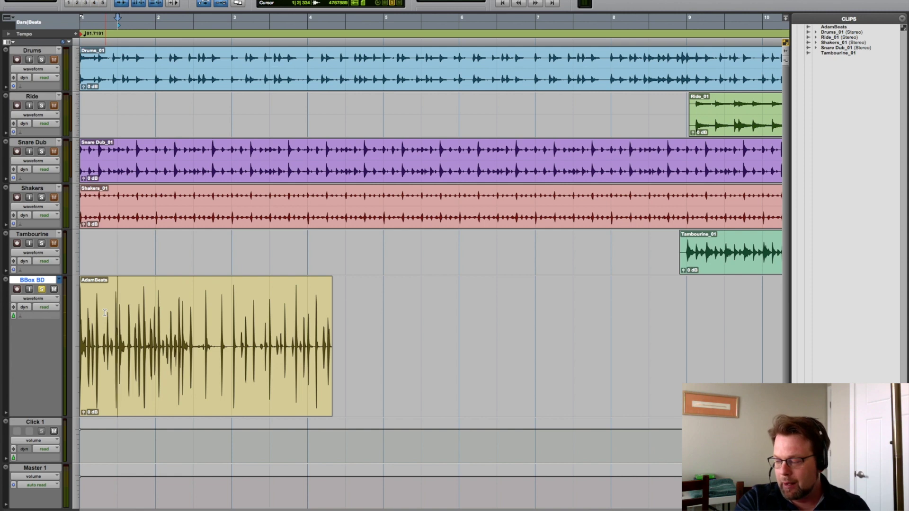
{"action": "double_click", "coordinate": [102, 315]}
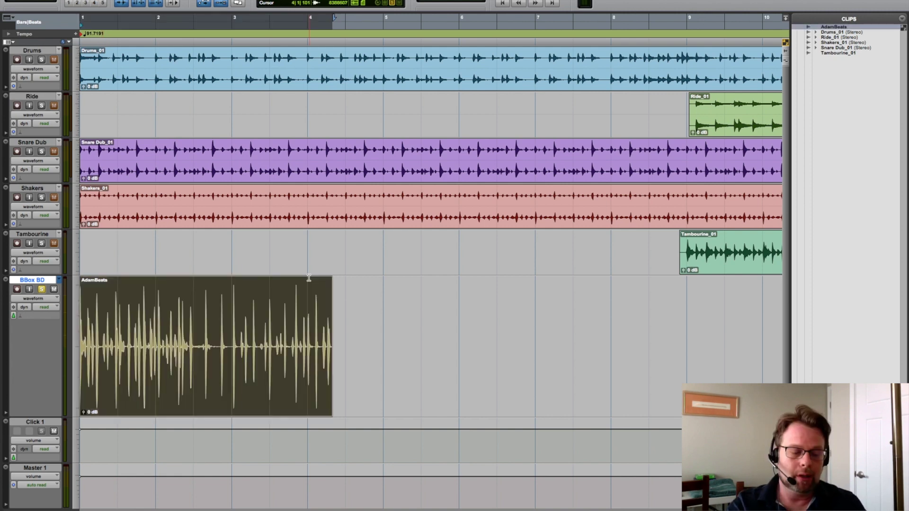
{"action": "key", "text": "super+bracketright"}
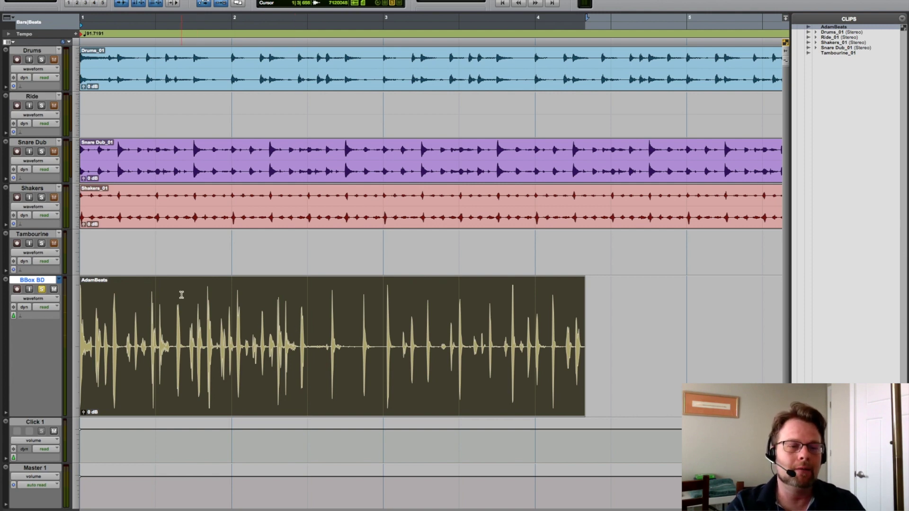
Zoom out, enlarge the BBox BD track, and hide the Clips list.
{"action": "key", "text": "ctrl+e"}
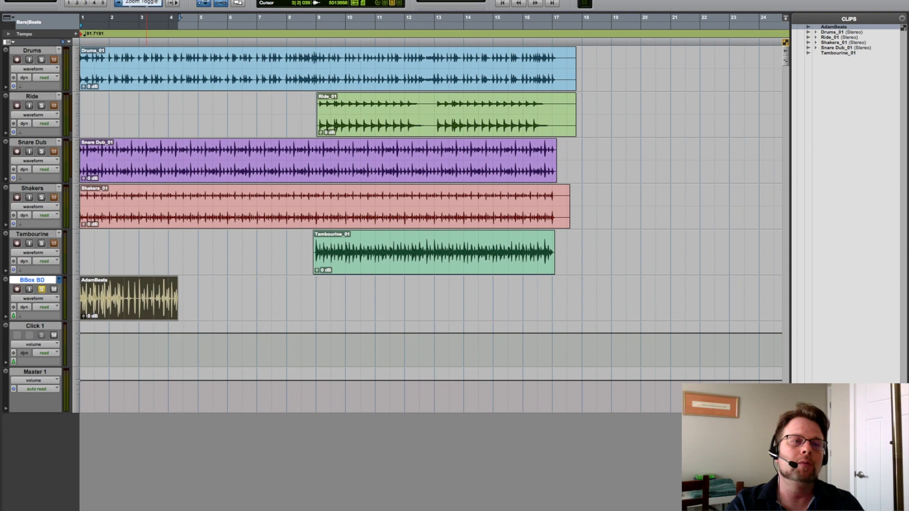
{"action": "left_click", "coordinate": [119, 3]}
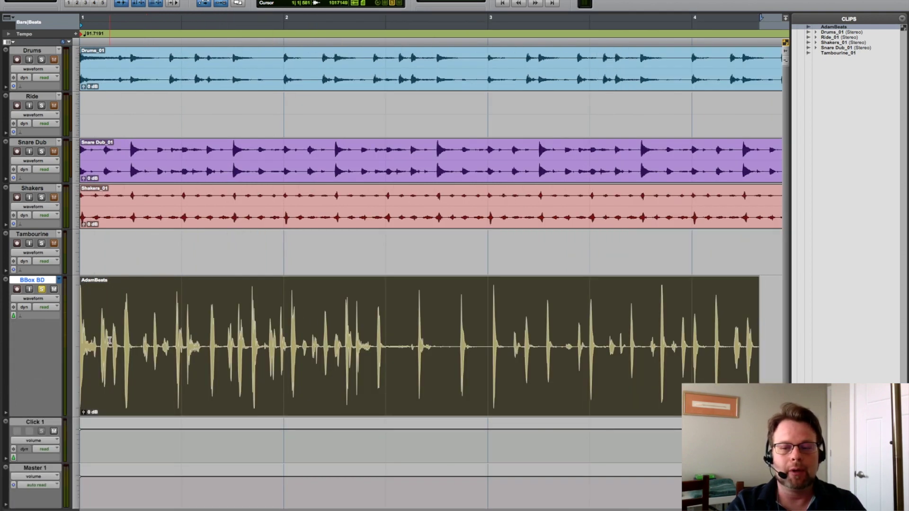
{"action": "key", "text": "ctrl+alt+super+l"}
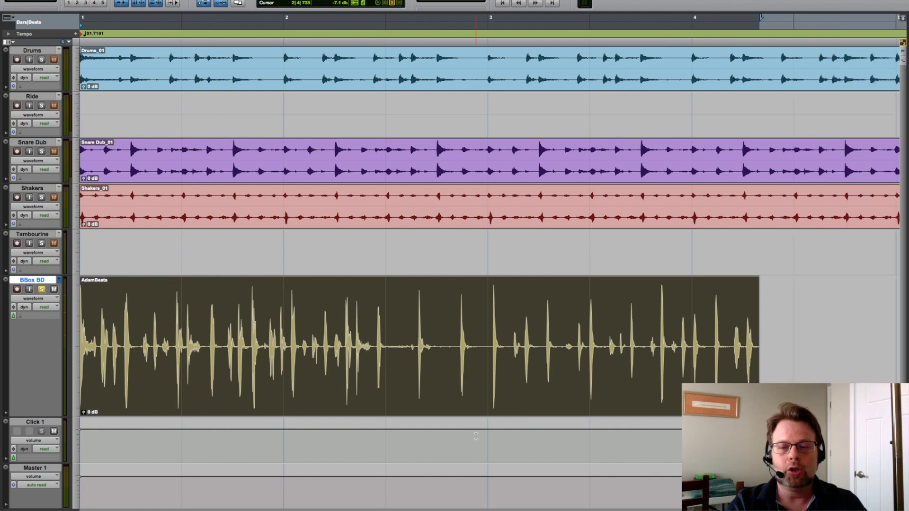
Adjust zoom presets to frame bars 1–4 and select the whole AdamBeats clip.
{"action": "key", "text": "super+bracketright"}
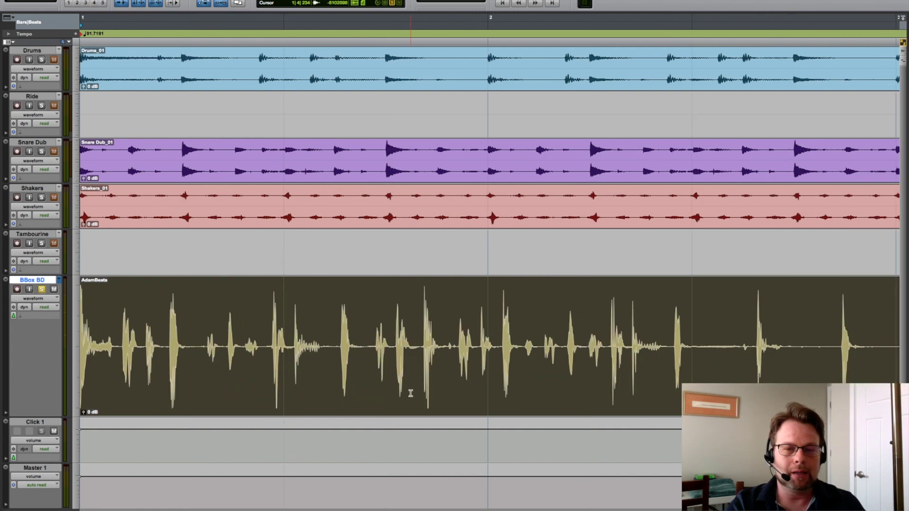
{"action": "key", "text": "super+bracketleft"}
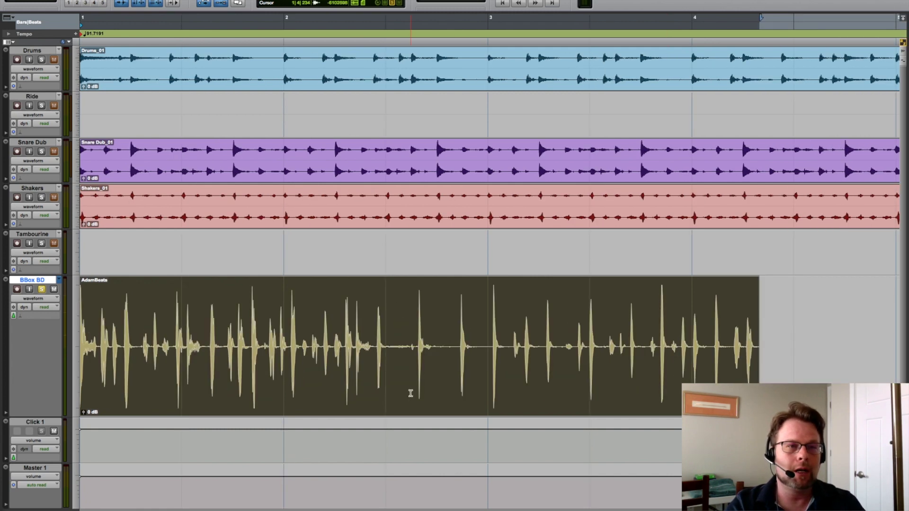
{"action": "left_click", "coordinate": [85, 4]}
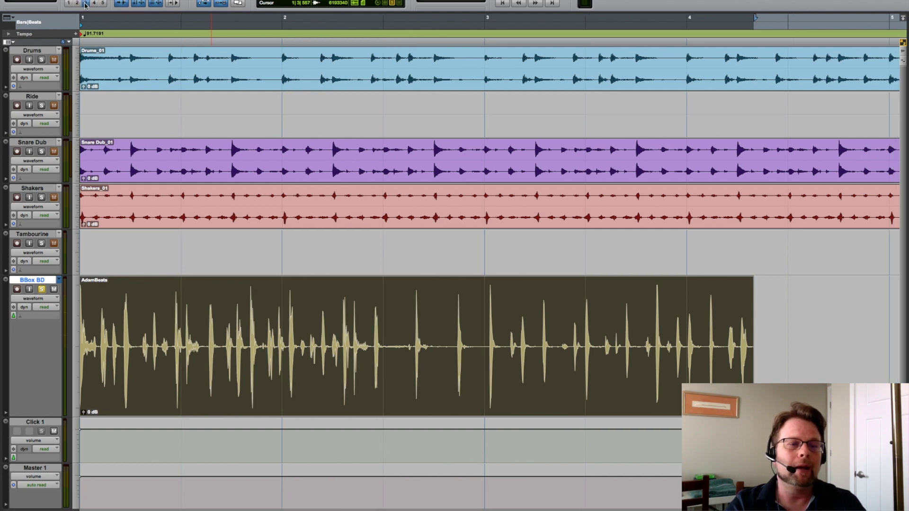
{"action": "left_click", "coordinate": [93, 3]}
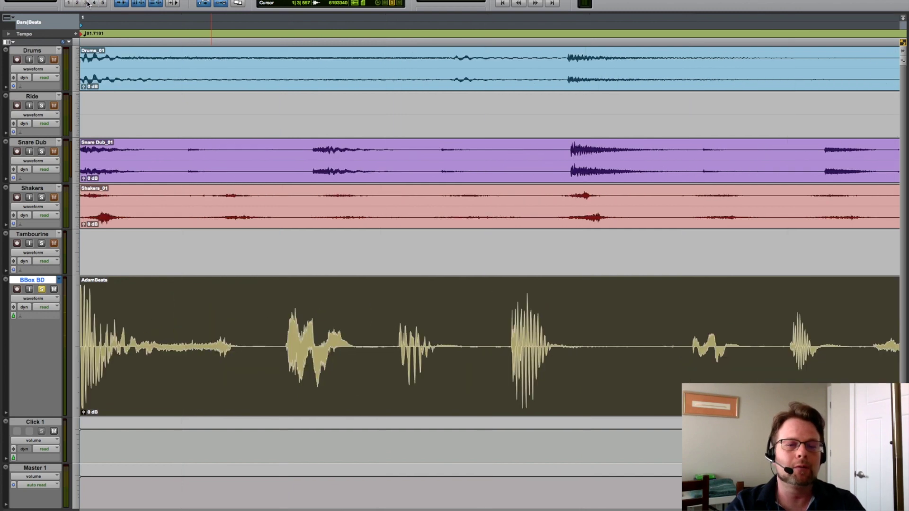
{"action": "left_click", "coordinate": [87, 3]}
{"action": "left_click", "coordinate": [93, 4]}
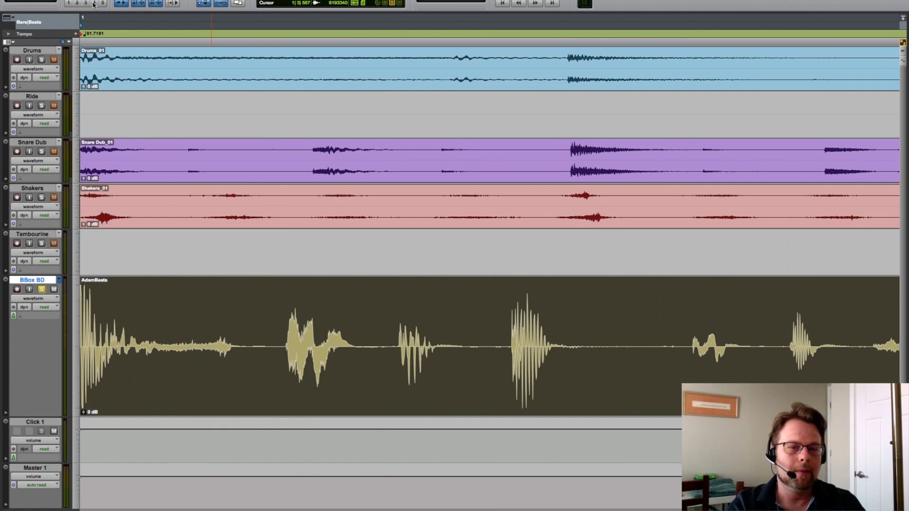
{"action": "left_click", "coordinate": [85, 4]}
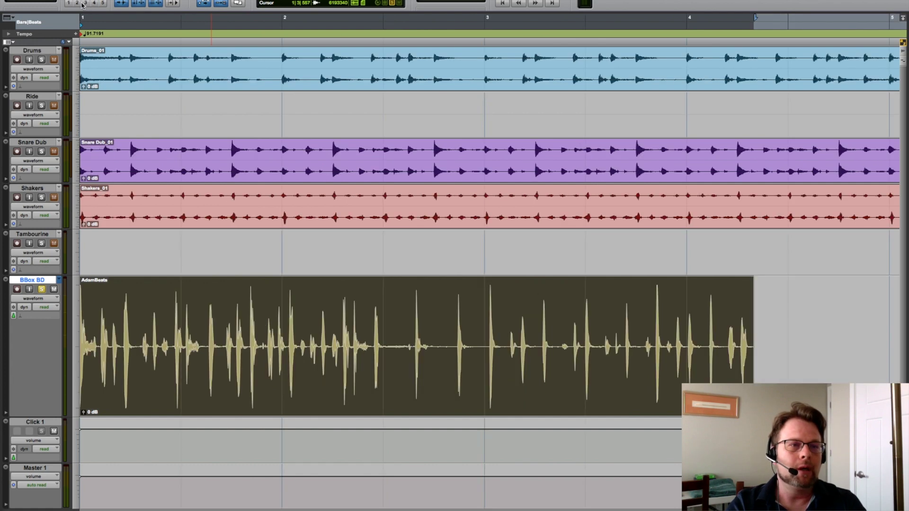
{"action": "left_click", "coordinate": [77, 3]}
{"action": "left_click", "coordinate": [85, 4]}
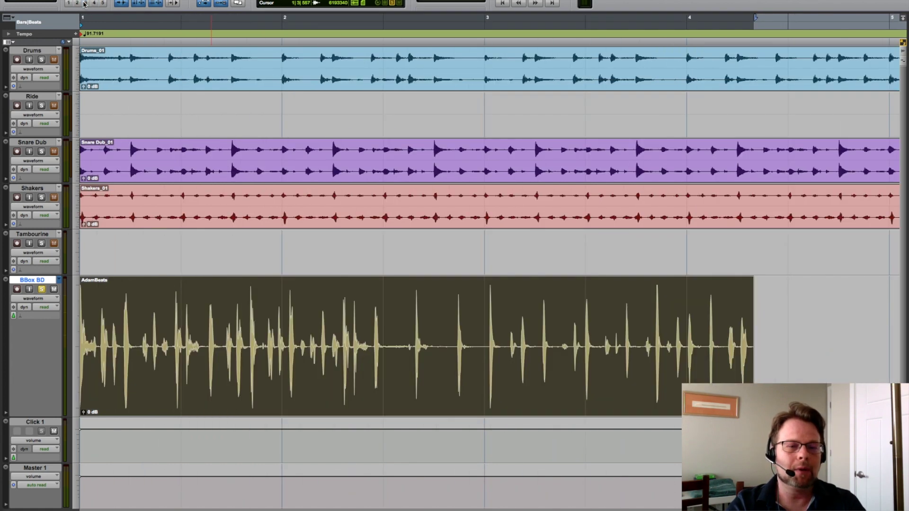
{"action": "key", "text": "e"}
{"action": "key", "text": "e"}
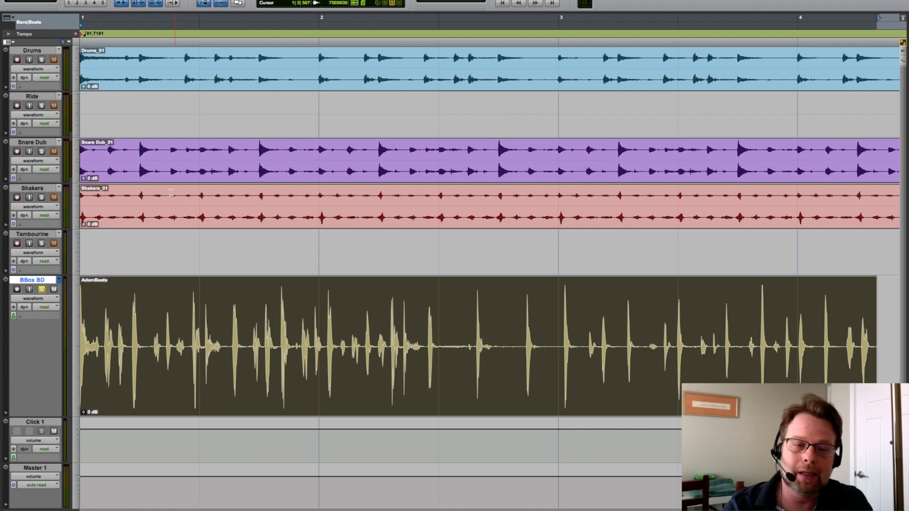
{"action": "double_click", "coordinate": [269, 325]}
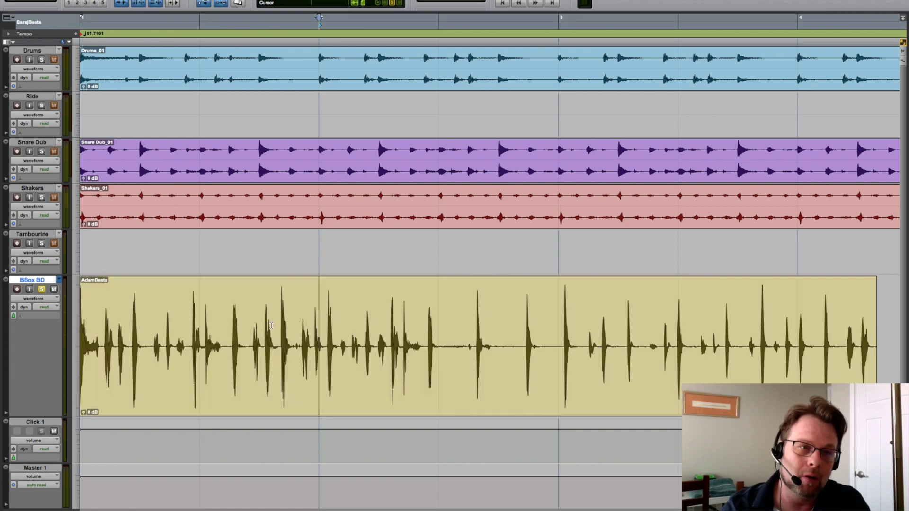
Toggle Link Timeline and Edit Selection off and on, then select the entire AdamBeats clip.
{"action": "left_click", "coordinate": [137, 4]}
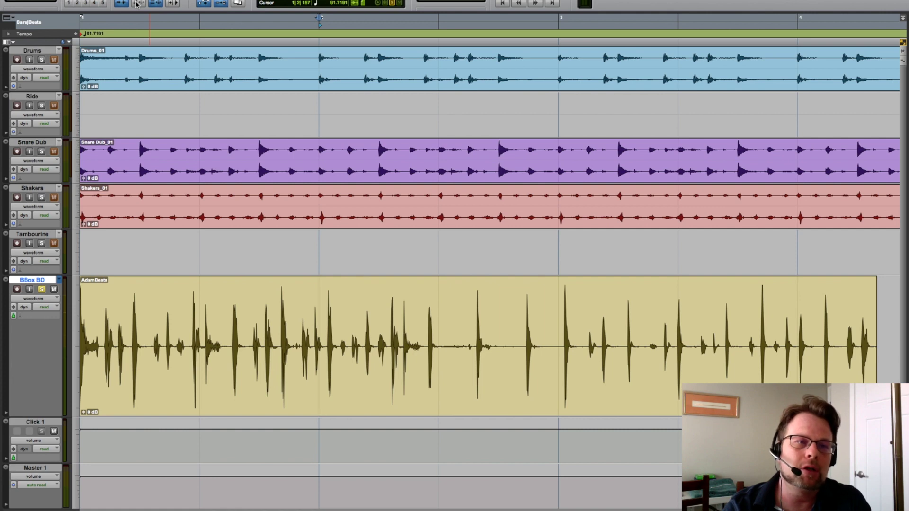
{"action": "left_click", "coordinate": [137, 4]}
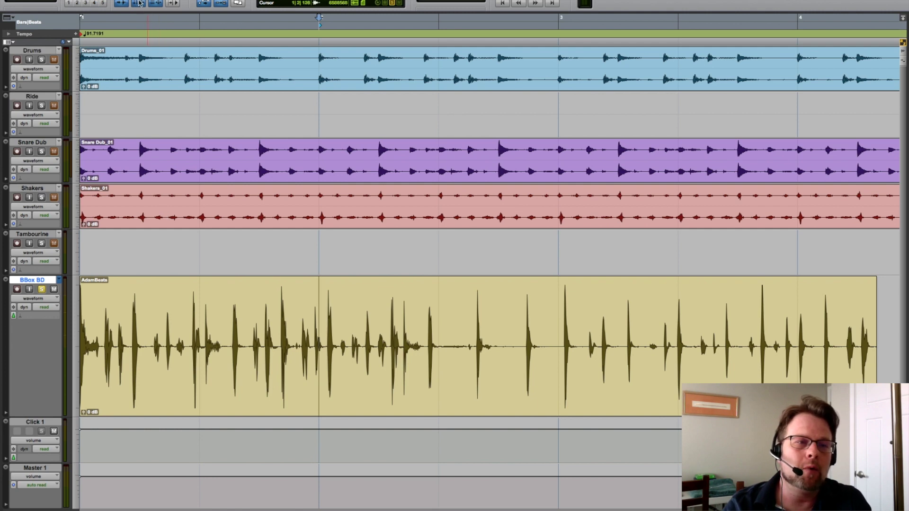
{"action": "double_click", "coordinate": [340, 344]}
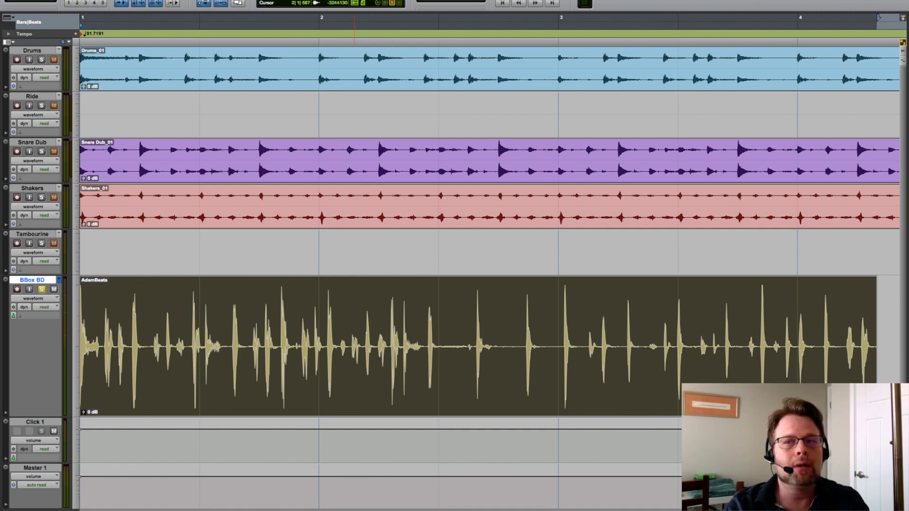
{"action": "left_click", "coordinate": [182, 0]}
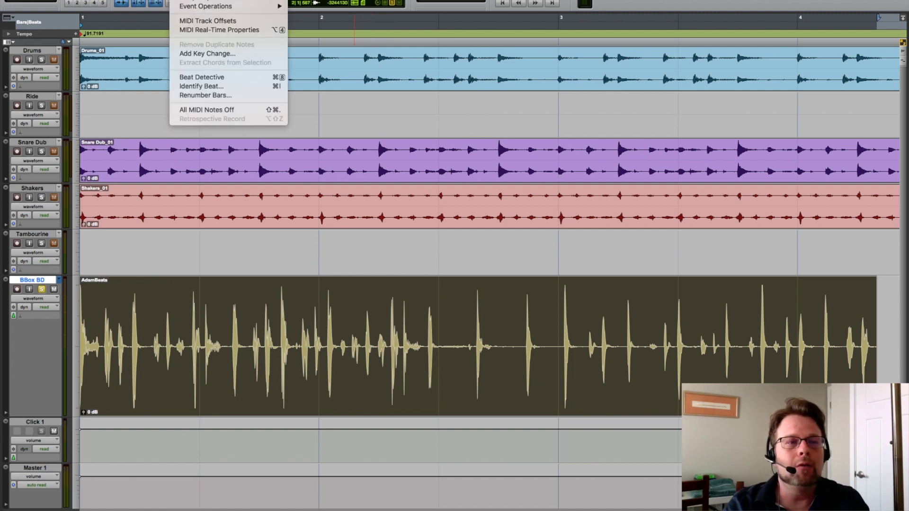
Open Beat Detective on AdamBeats, move its window aside, and lower sensitivity to 0%.
{"action": "left_click", "coordinate": [214, 78]}
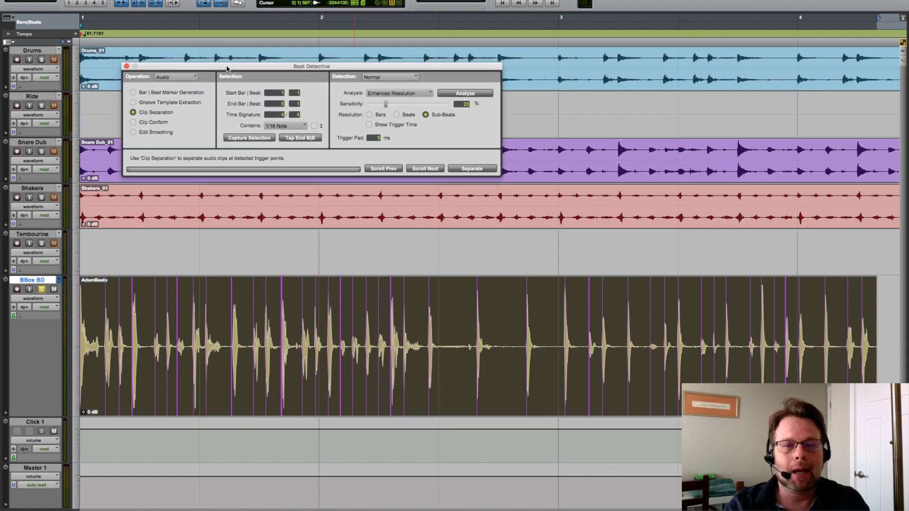
{"action": "left_click_drag", "start_coordinate": [228, 69], "coordinate": [317, 107]}
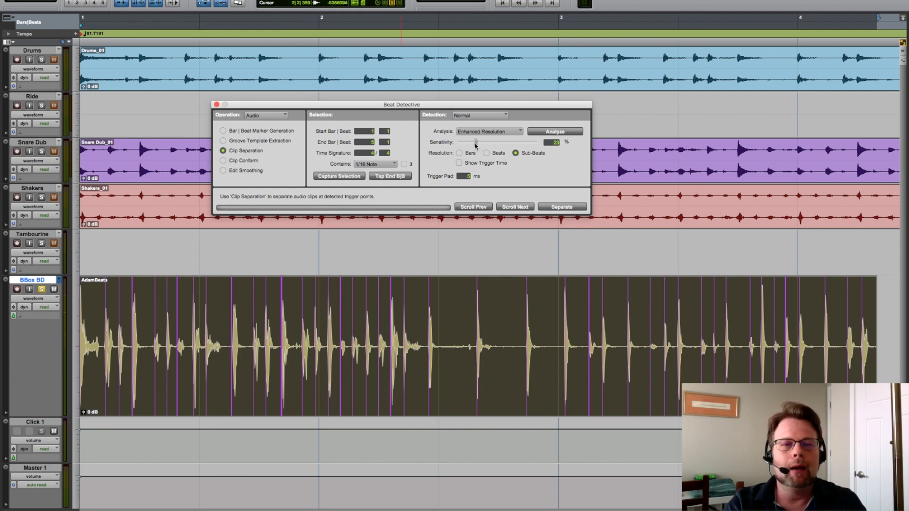
{"action": "left_click_drag", "start_coordinate": [476, 145], "coordinate": [454, 147]}
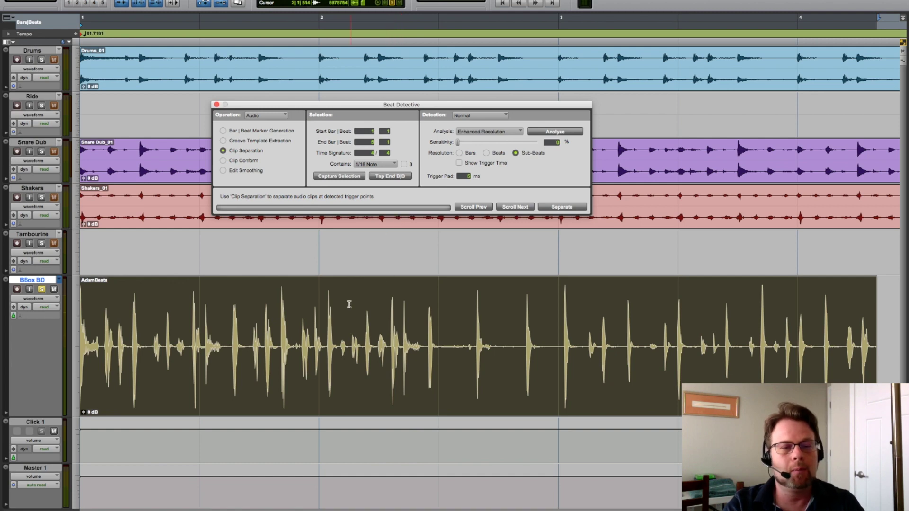
Audition the beatbox clip, muting the Click 1 track during playback.
{"action": "key", "text": "space"}
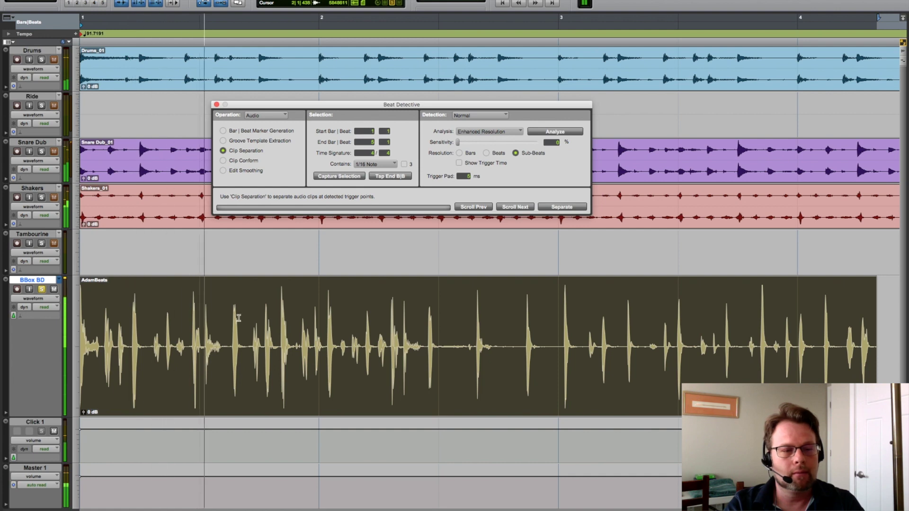
{"action": "left_click", "coordinate": [55, 432]}
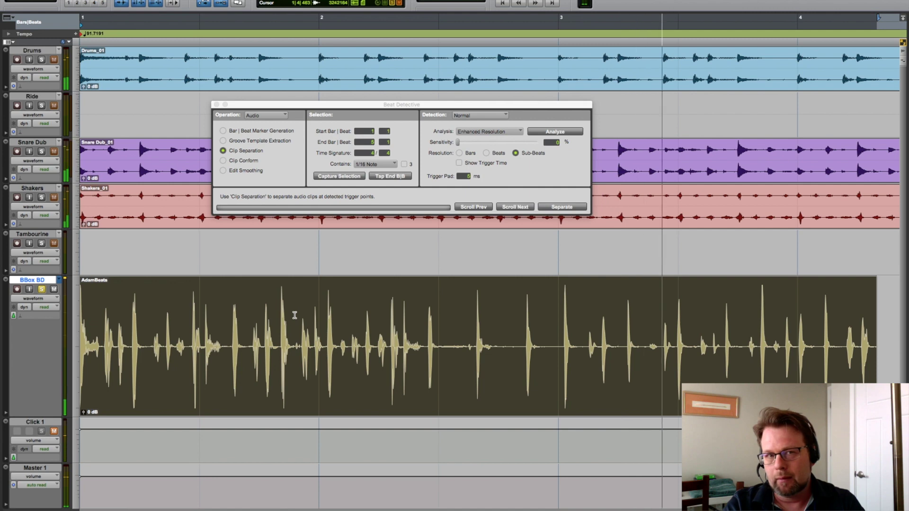
{"action": "key", "text": "space"}
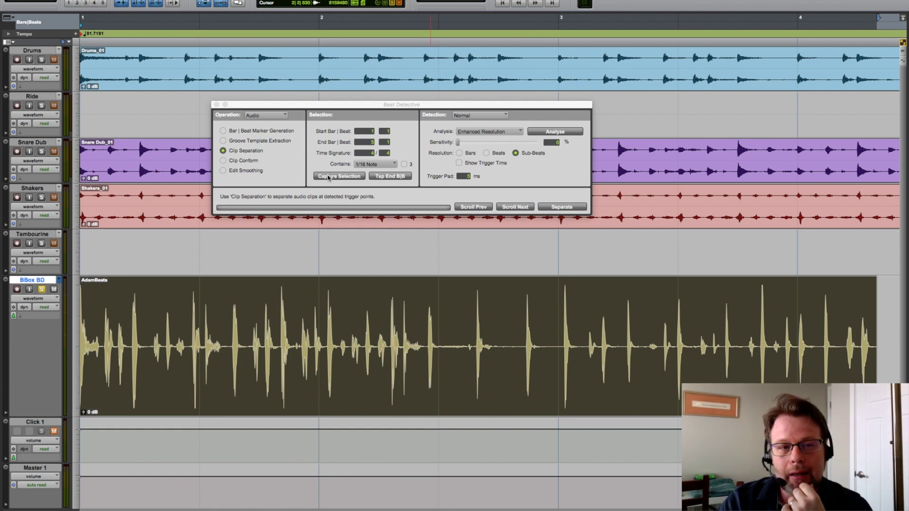
Select the whole AdamBeats clip and capture its range into Beat Detective's start and end bars.
{"action": "left_click", "coordinate": [250, 151]}
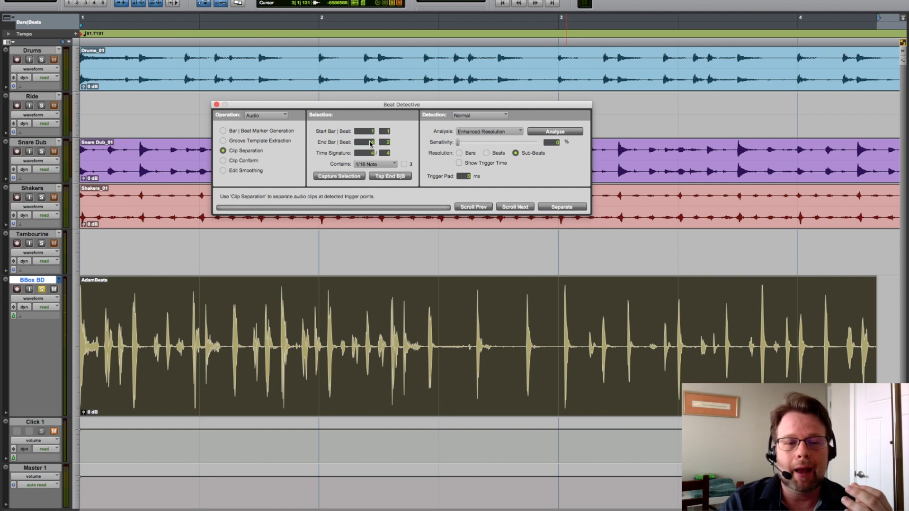
{"action": "double_click", "coordinate": [377, 284]}
{"action": "double_click", "coordinate": [434, 323]}
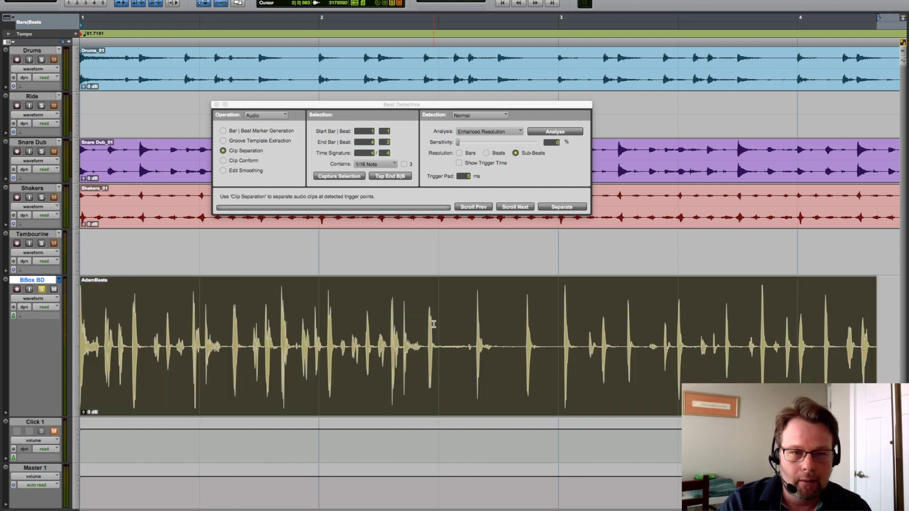
{"action": "left_click", "coordinate": [372, 143]}
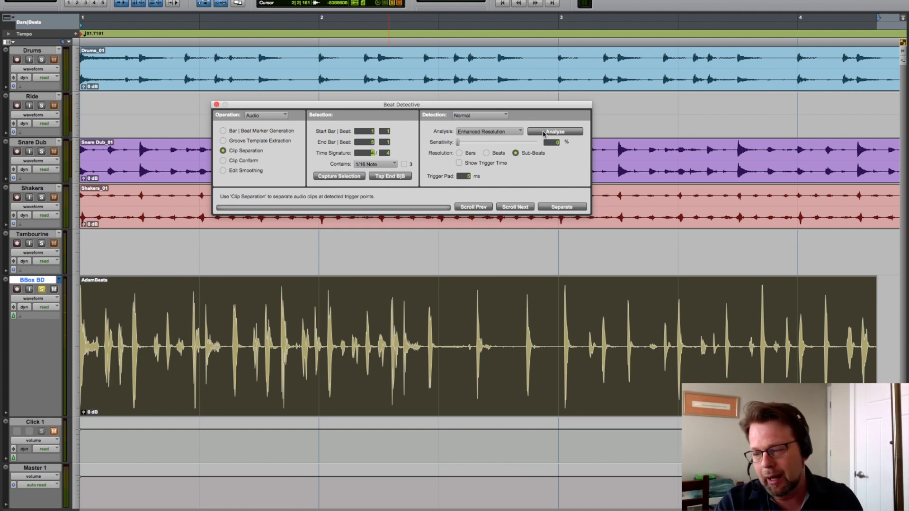
Keep Contains at 1/16 Note and Analysis at Enhanced Resolution, then analyze the AdamBeats clip.
{"action": "left_click", "coordinate": [379, 164]}
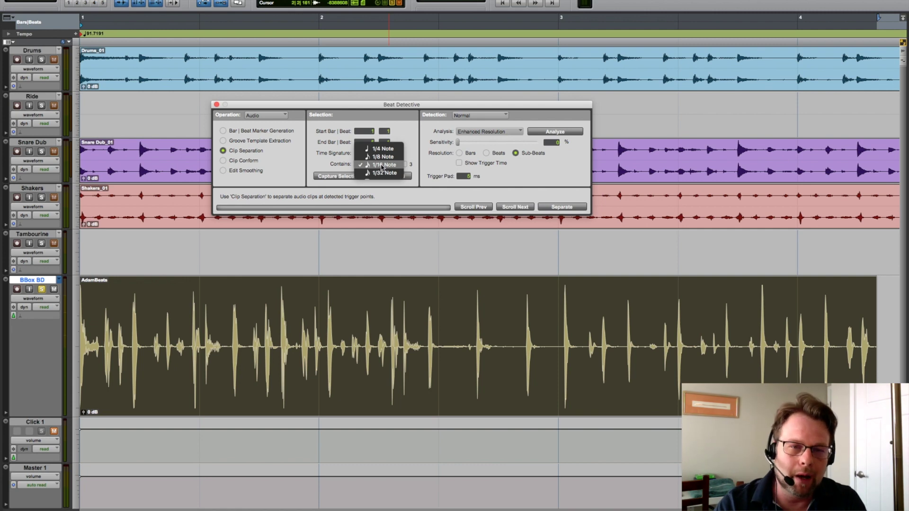
{"action": "left_click", "coordinate": [381, 166]}
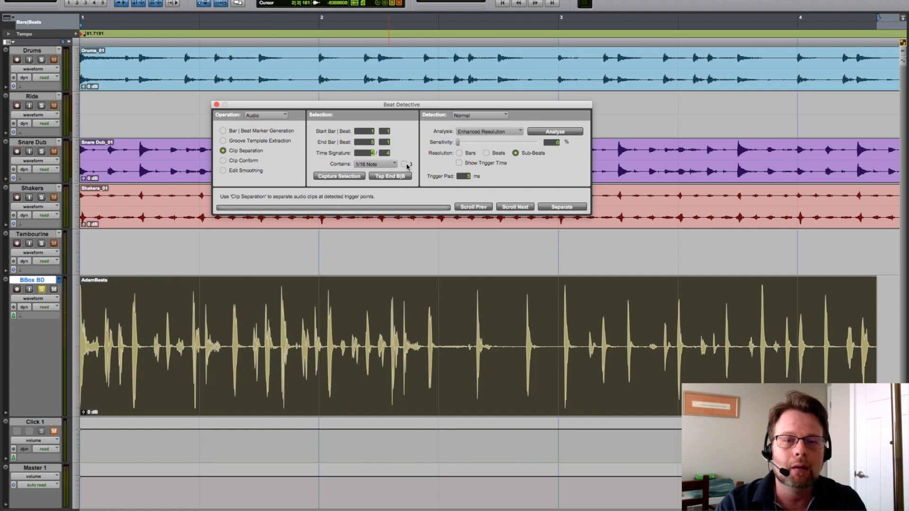
{"action": "left_click", "coordinate": [502, 132]}
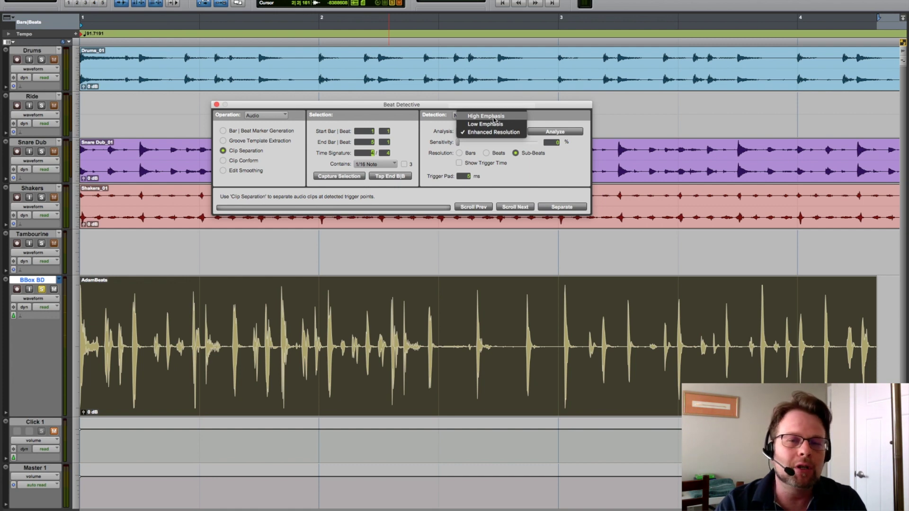
{"action": "left_click", "coordinate": [495, 133]}
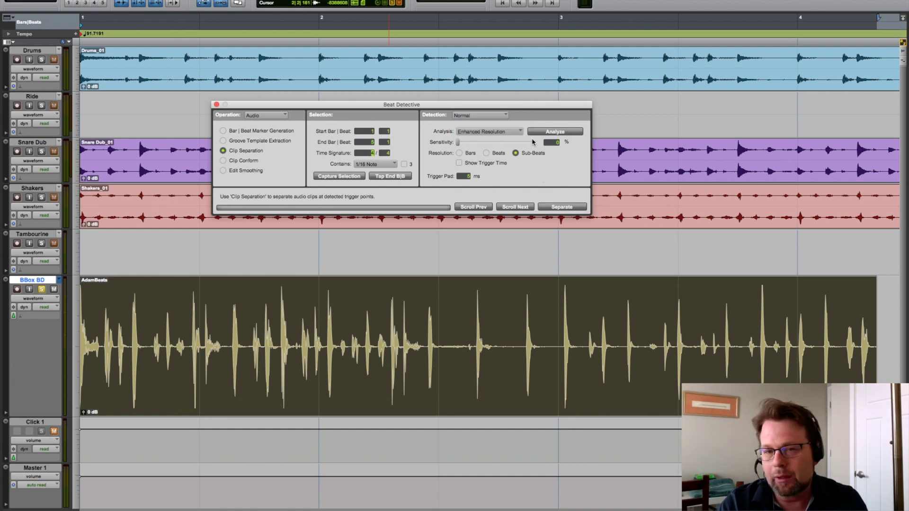
{"action": "left_click", "coordinate": [573, 131]}
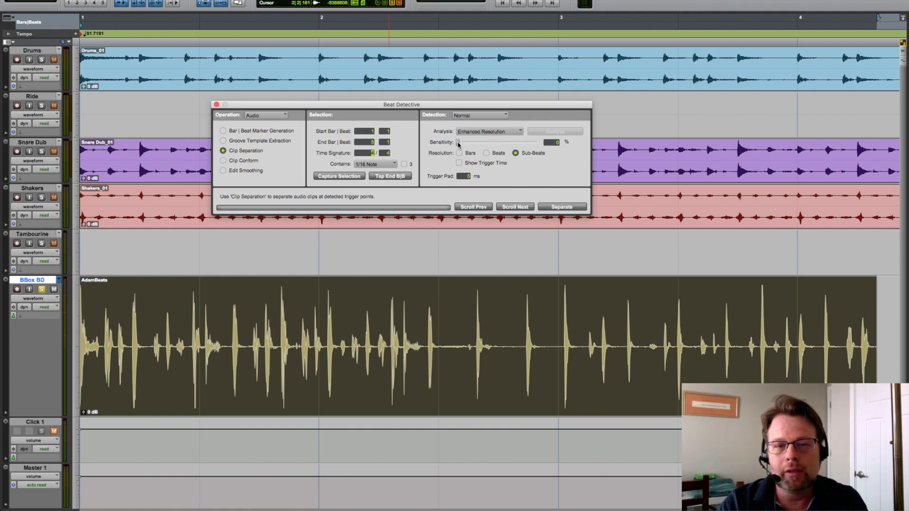
Settle Beat Detective sensitivity at 23% after trying higher values, and unmute Click 1.
{"action": "left_click_drag", "start_coordinate": [458, 144], "coordinate": [473, 143]}
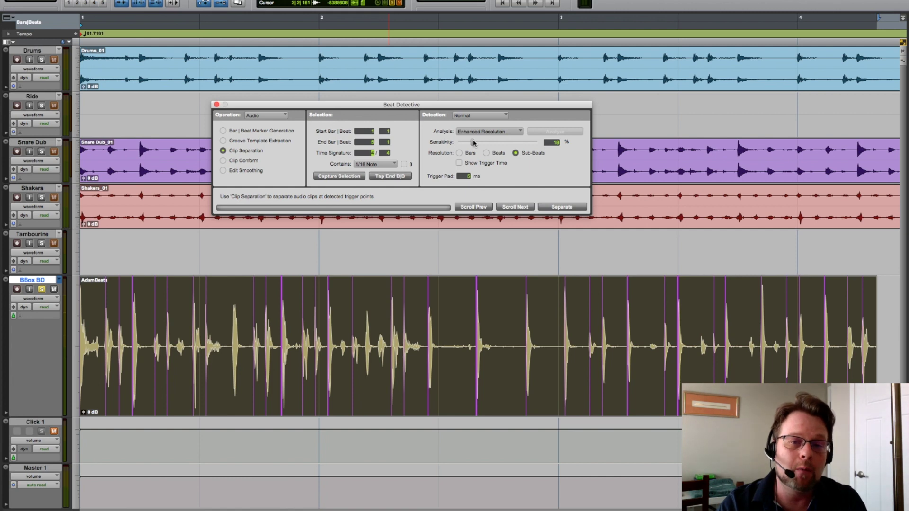
{"action": "left_click_drag", "start_coordinate": [473, 143], "coordinate": [474, 143]}
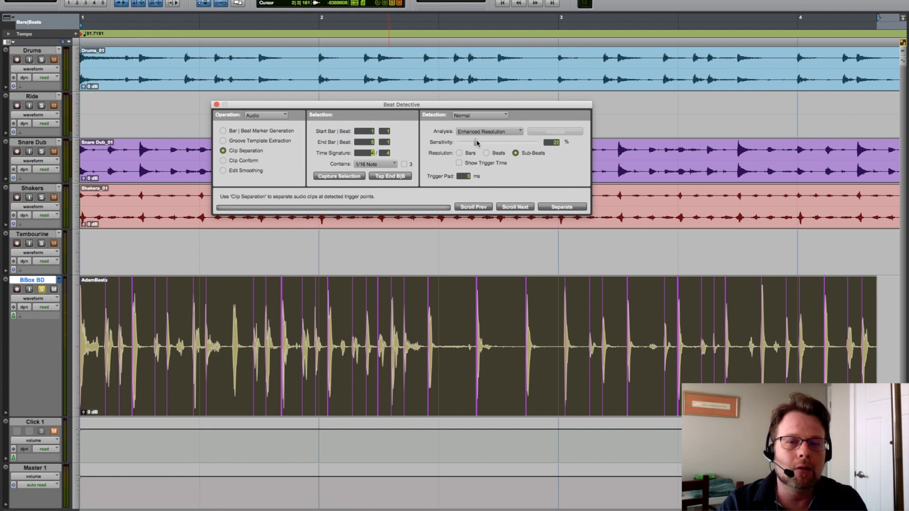
{"action": "left_click_drag", "start_coordinate": [477, 142], "coordinate": [477, 143]}
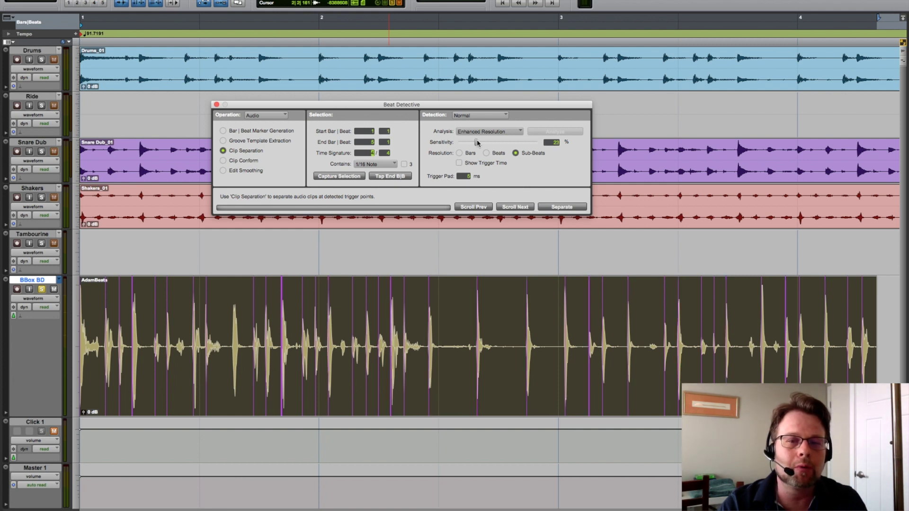
{"action": "left_click_drag", "start_coordinate": [478, 143], "coordinate": [520, 144]}
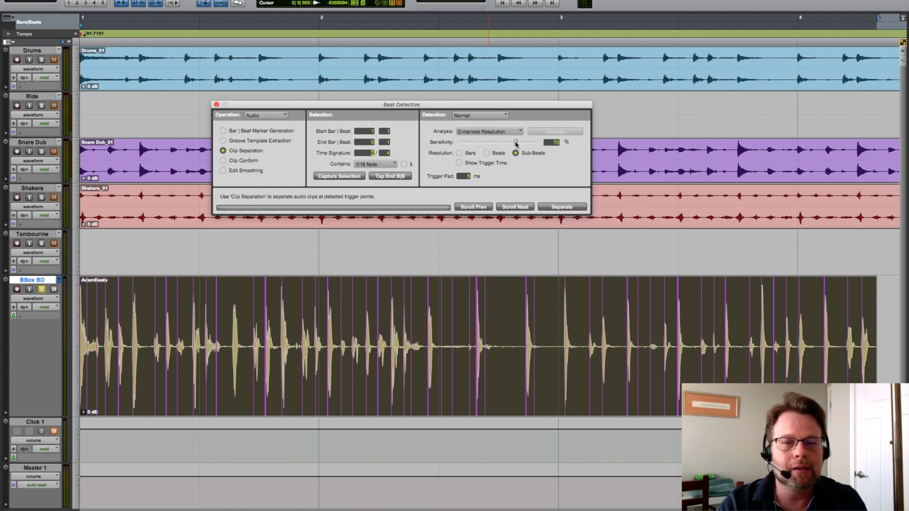
{"action": "left_click_drag", "start_coordinate": [515, 142], "coordinate": [475, 140]}
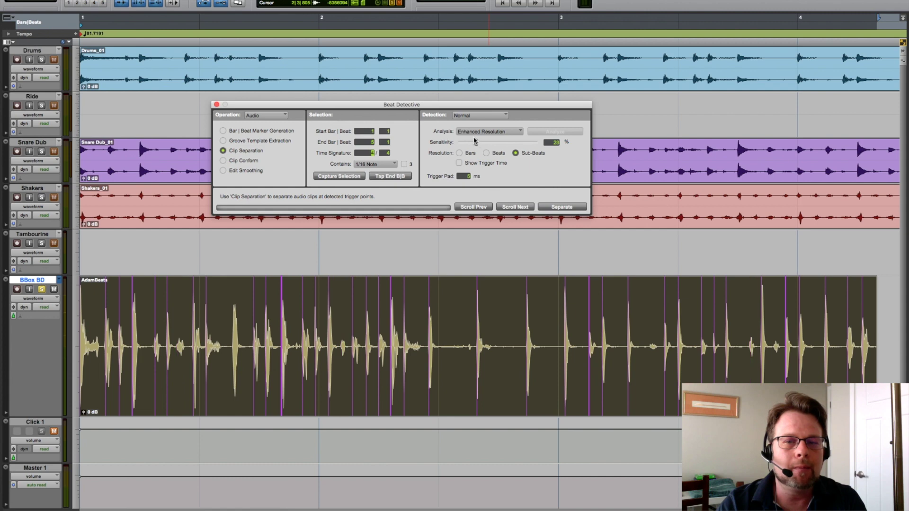
{"action": "left_click", "coordinate": [54, 431]}
{"action": "key", "text": "space"}
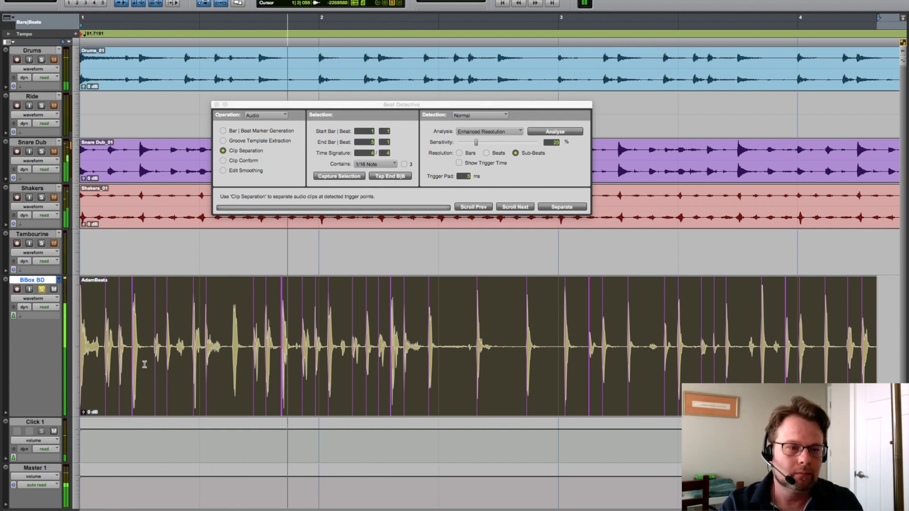
{"action": "left_click", "coordinate": [53, 431]}
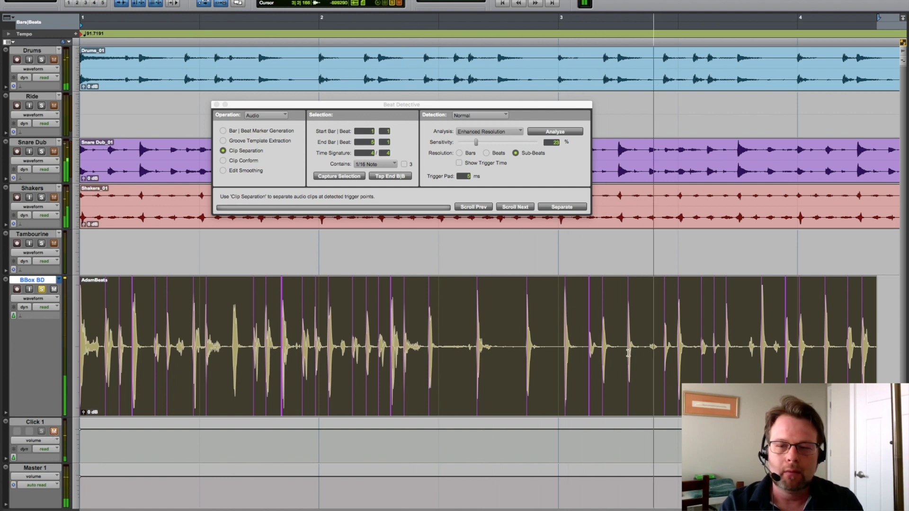
{"action": "key", "text": "space"}
{"action": "left_click", "coordinate": [648, 347]}
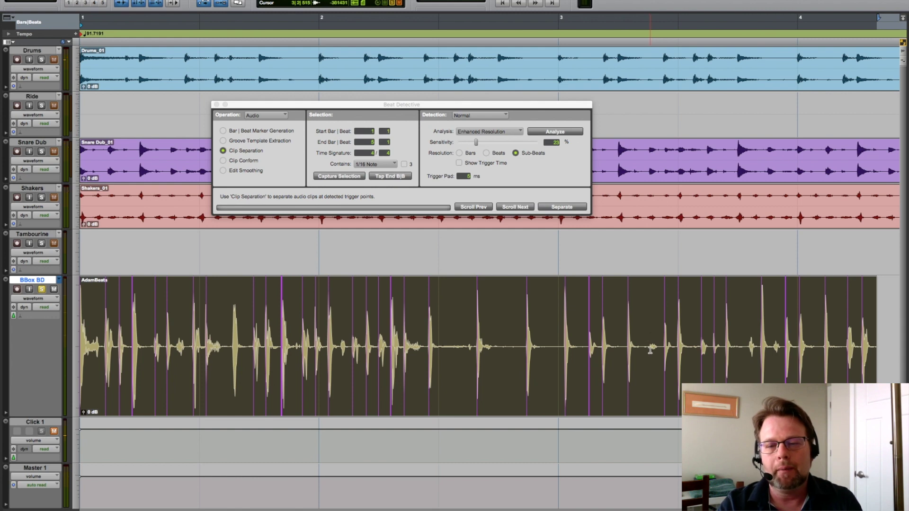
{"action": "left_click", "coordinate": [650, 348]}
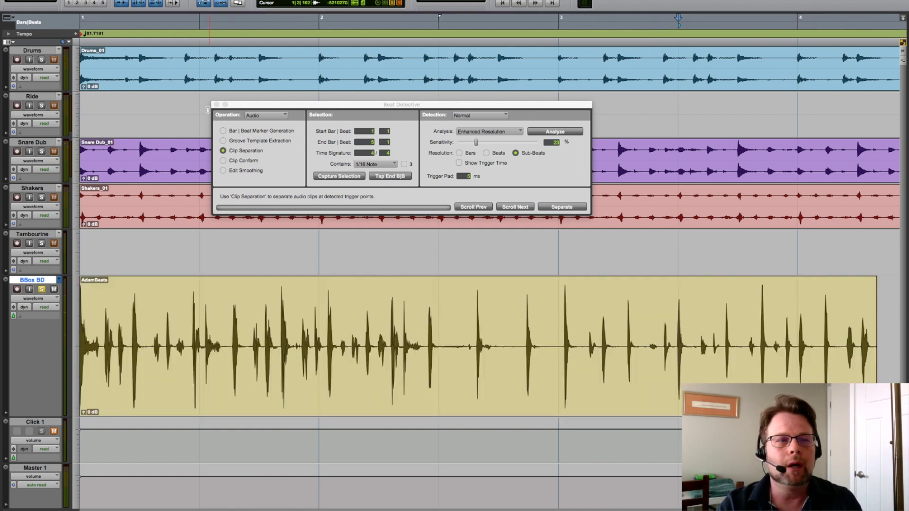
{"action": "double_click", "coordinate": [592, 331]}
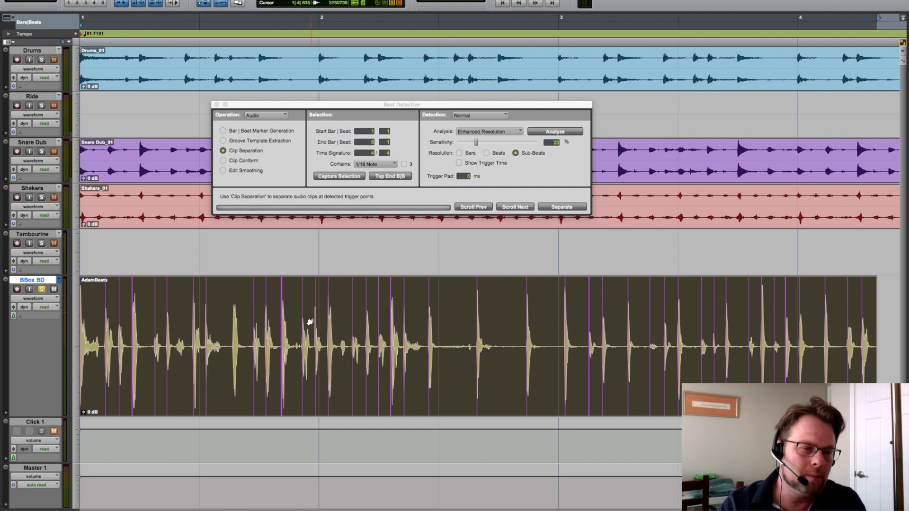
{"action": "key", "text": "space"}
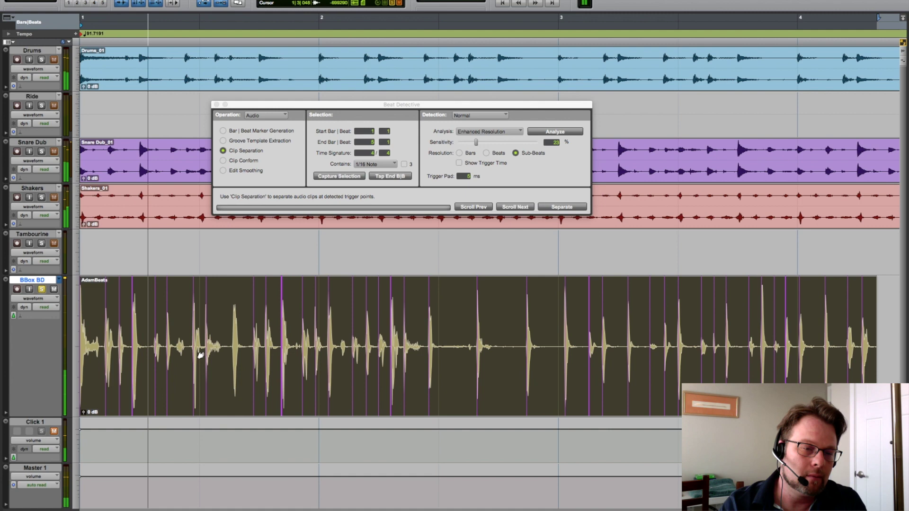
{"action": "key", "text": "space"}
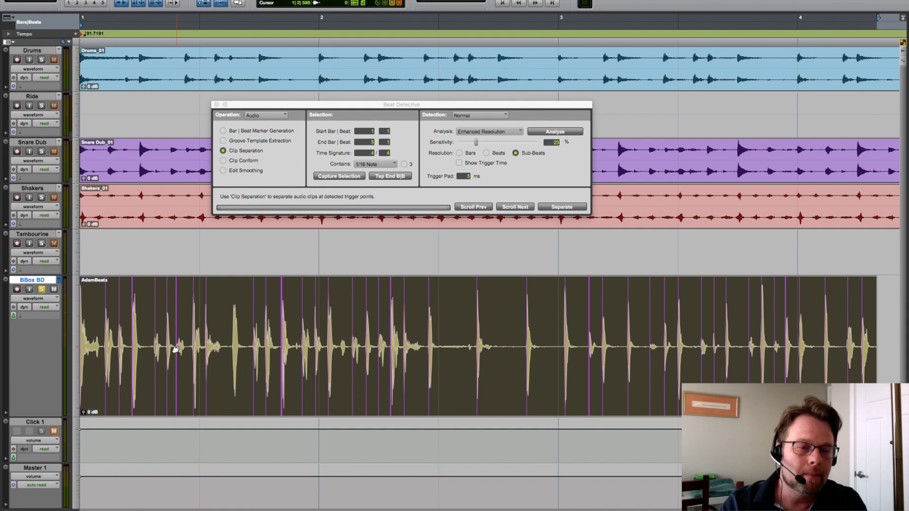
{"action": "left_click", "coordinate": [232, 348]}
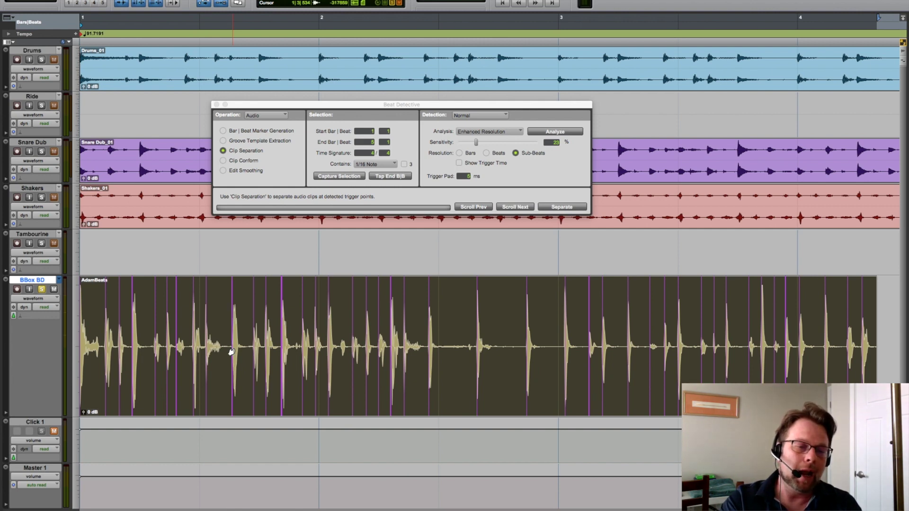
{"action": "left_click", "coordinate": [228, 353]}
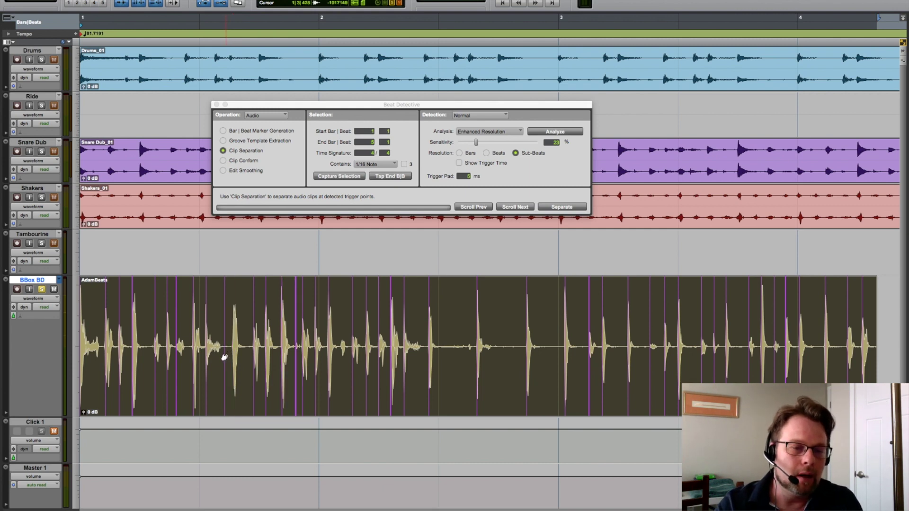
{"action": "left_click", "coordinate": [224, 357]}
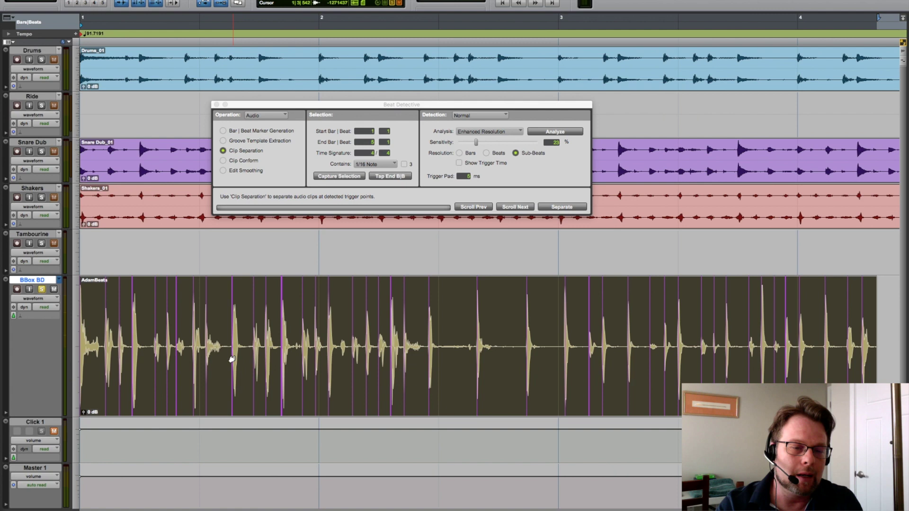
Turn on Show Trigger Time and play back from around bar 1 beat 4.
{"action": "left_click", "coordinate": [293, 348]}
{"action": "left_click", "coordinate": [297, 348]}
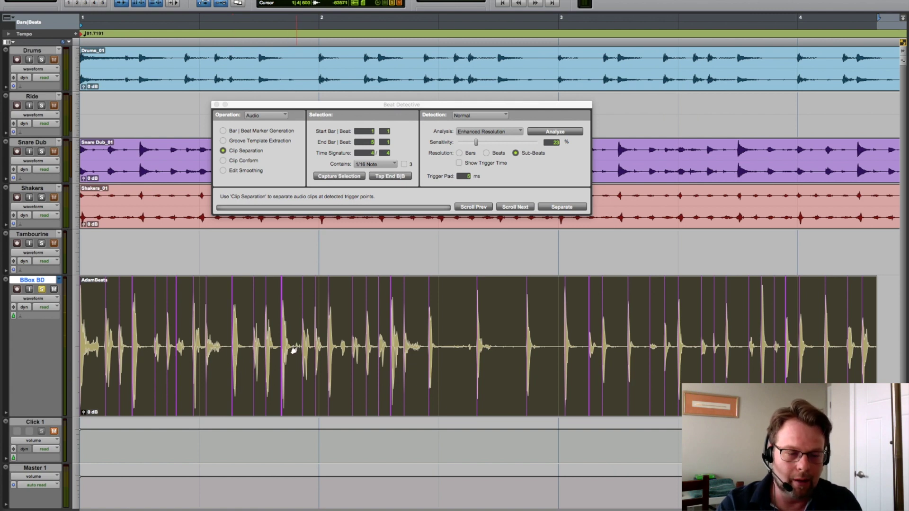
{"action": "left_click", "coordinate": [459, 163]}
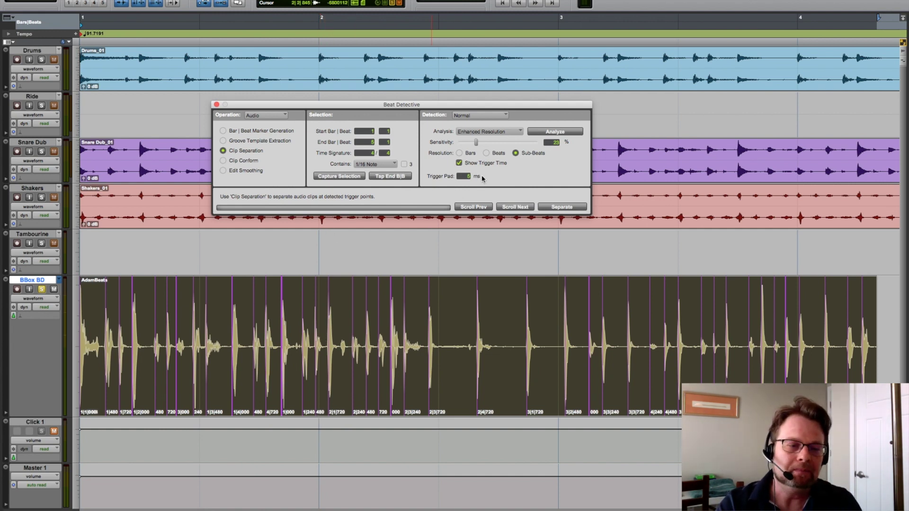
{"action": "key", "text": "space"}
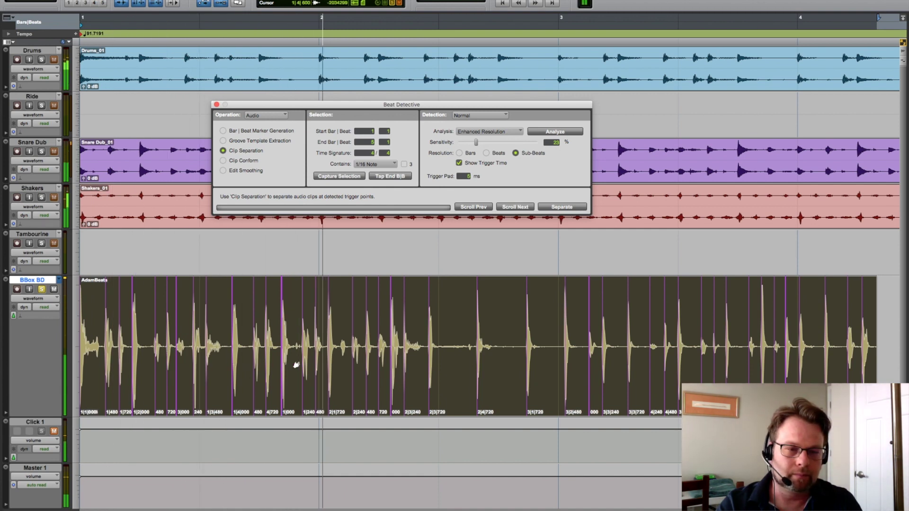
{"action": "key", "text": "space"}
Enable Dynamic Transport in the Options menu.
{"action": "left_click", "coordinate": [339, 348]}
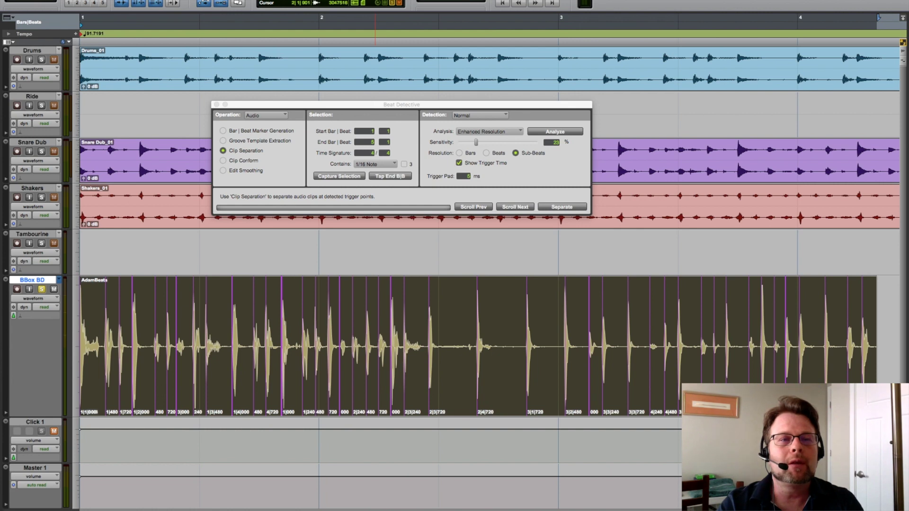
{"action": "left_click", "coordinate": [284, 0]}
{"action": "mouse_move", "coordinate": [251, 0]}
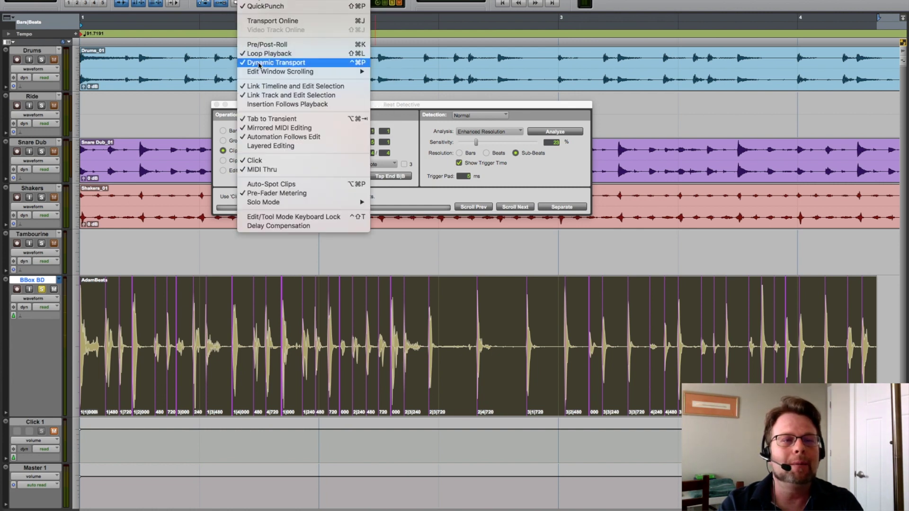
{"action": "left_click", "coordinate": [251, 0]}
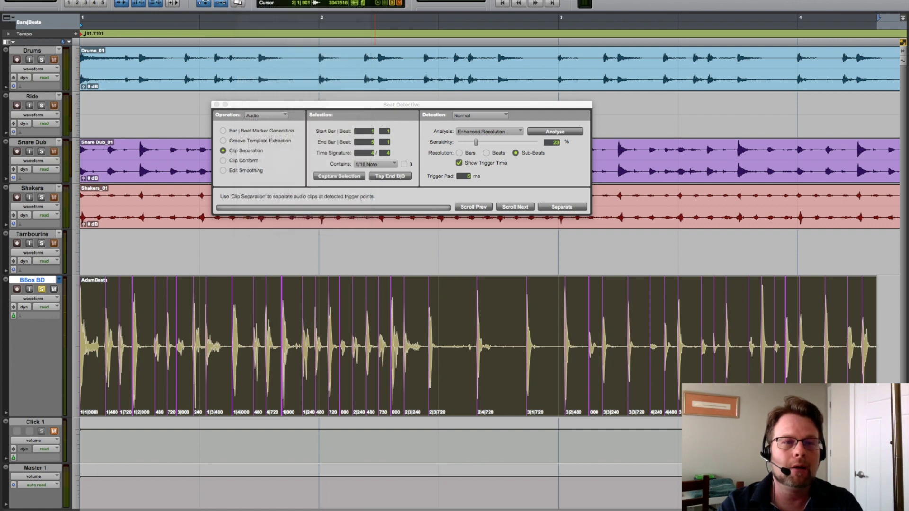
{"action": "left_click", "coordinate": [251, 0]}
{"action": "key", "text": "Escape"}
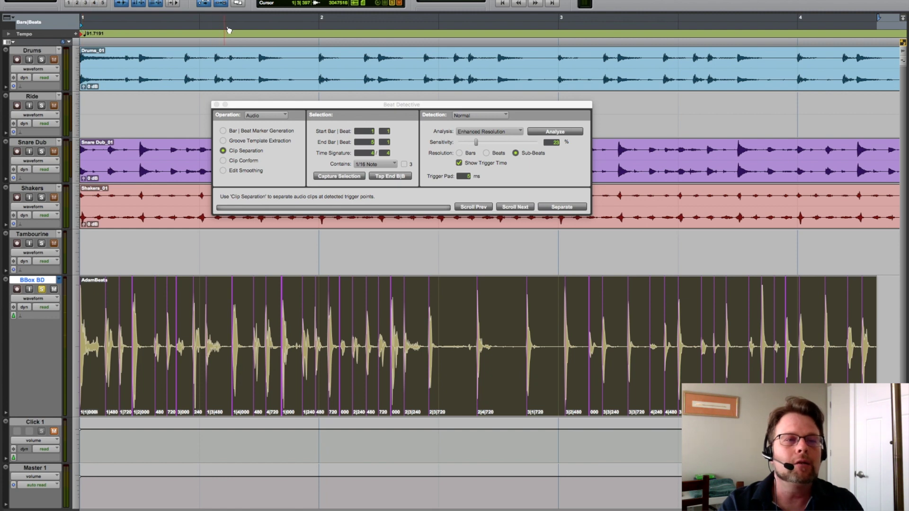
Play back from several ruler positions, then unlink the timeline from the edit selection.
{"action": "left_click", "coordinate": [251, 29]}
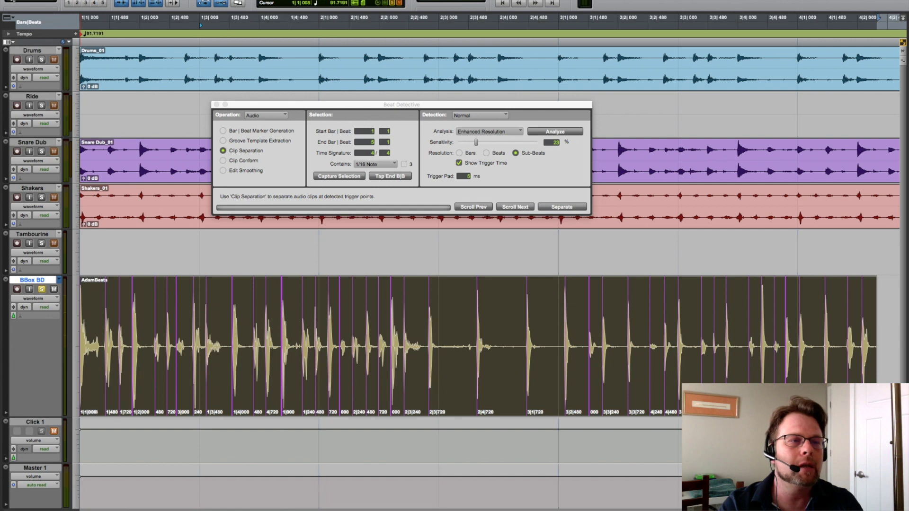
{"action": "left_click", "coordinate": [286, 28]}
{"action": "key", "text": "space"}
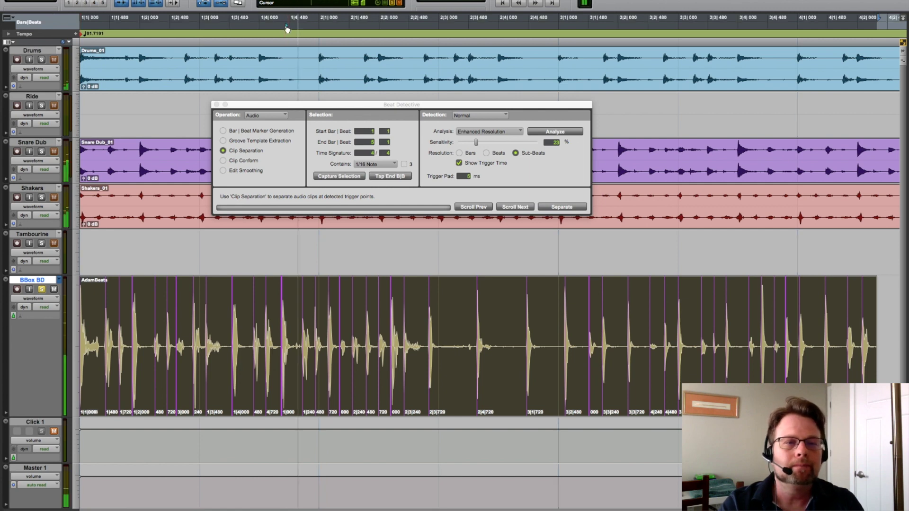
{"action": "key", "text": "space"}
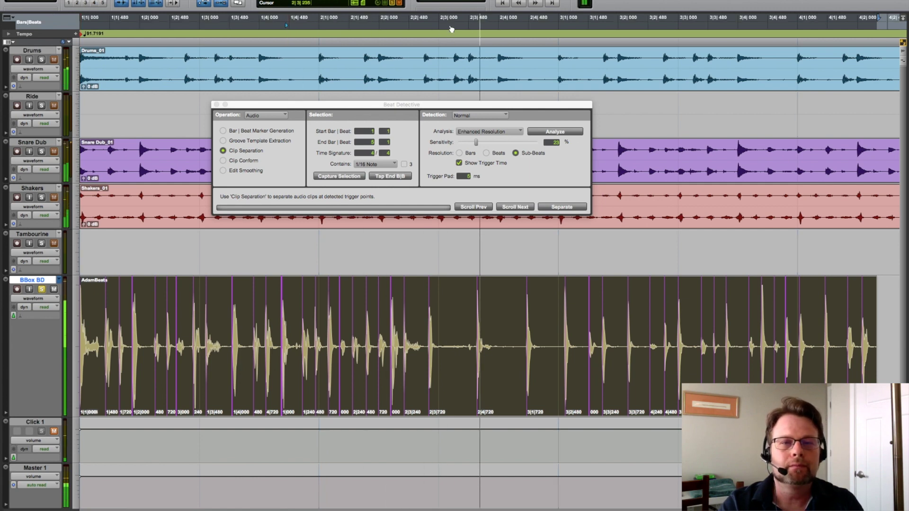
{"action": "left_click", "coordinate": [448, 29]}
{"action": "key", "text": "space"}
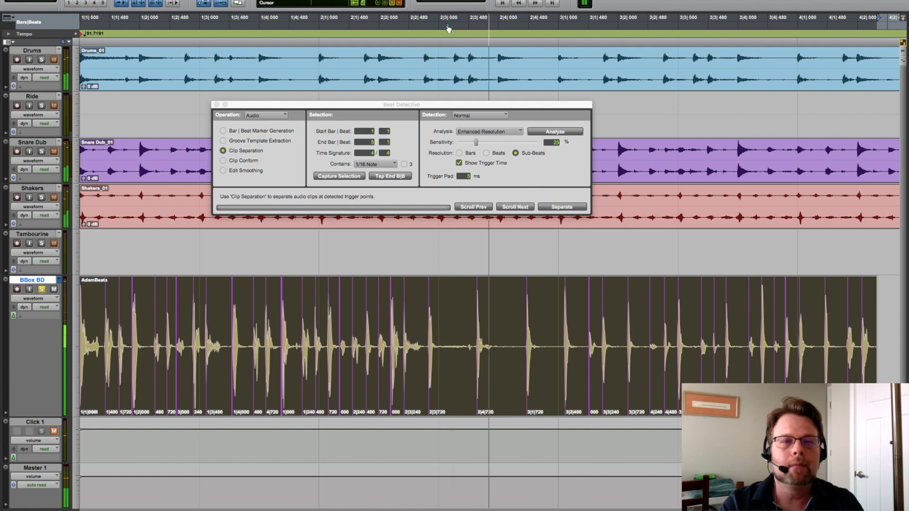
{"action": "left_click", "coordinate": [370, 29]}
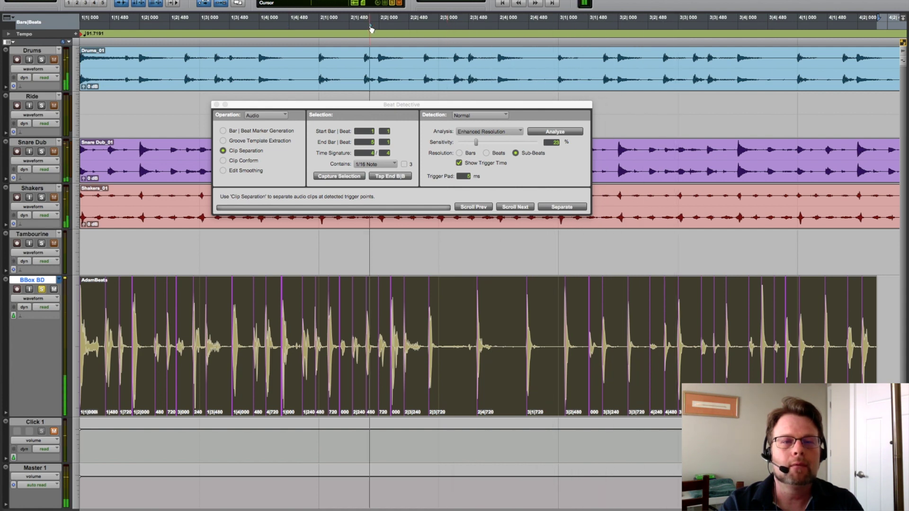
{"action": "left_click", "coordinate": [634, 28]}
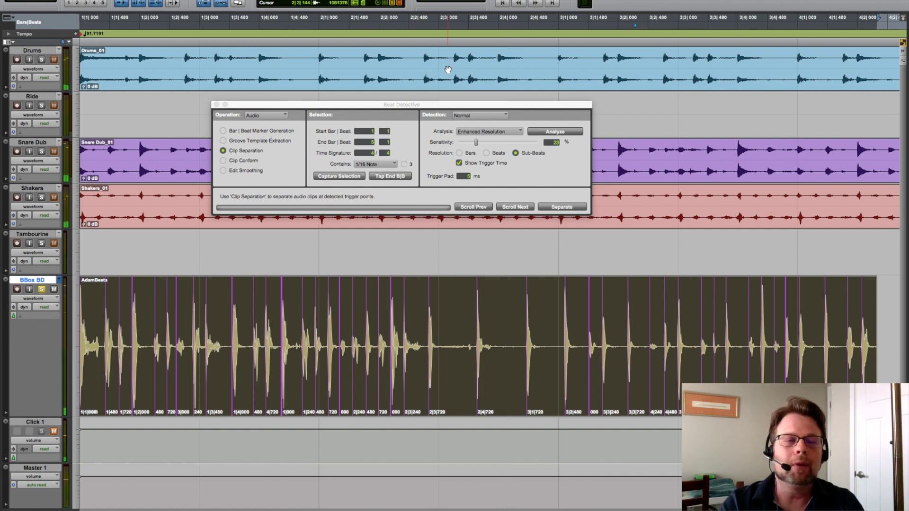
{"action": "key", "text": "space"}
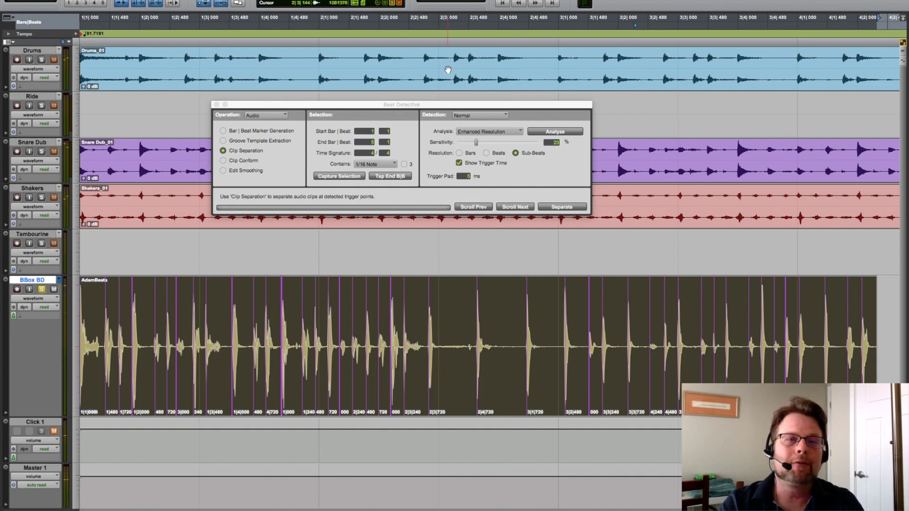
{"action": "left_click", "coordinate": [141, 3]}
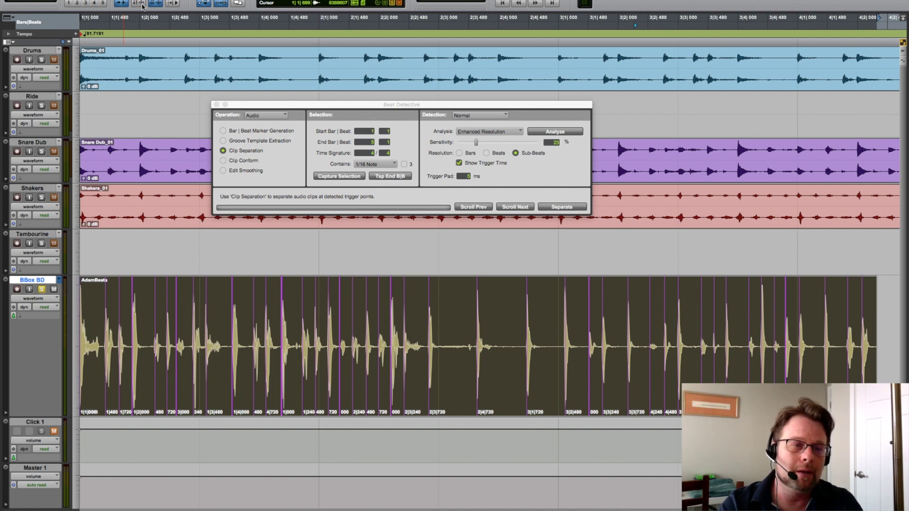
Move the playback position near the session start and turn Dynamic Transport off.
{"action": "left_click", "coordinate": [349, 306]}
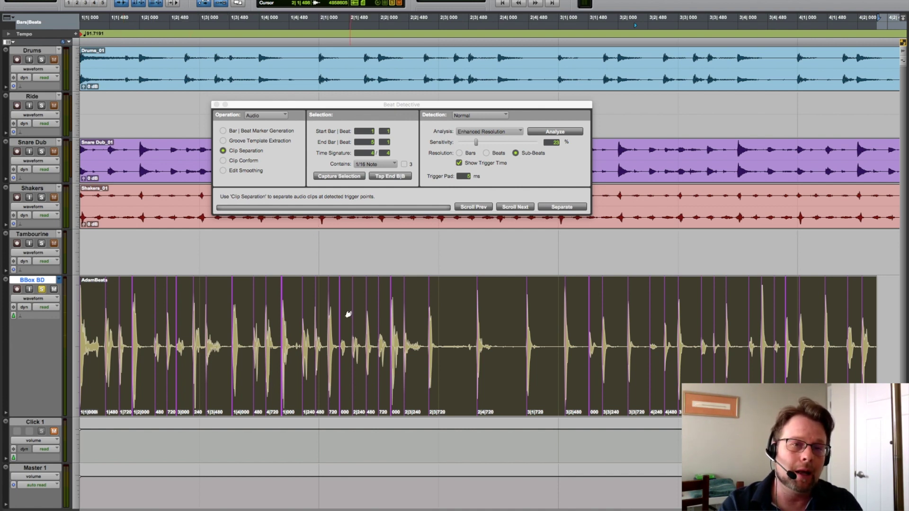
{"action": "left_click", "coordinate": [182, 75]}
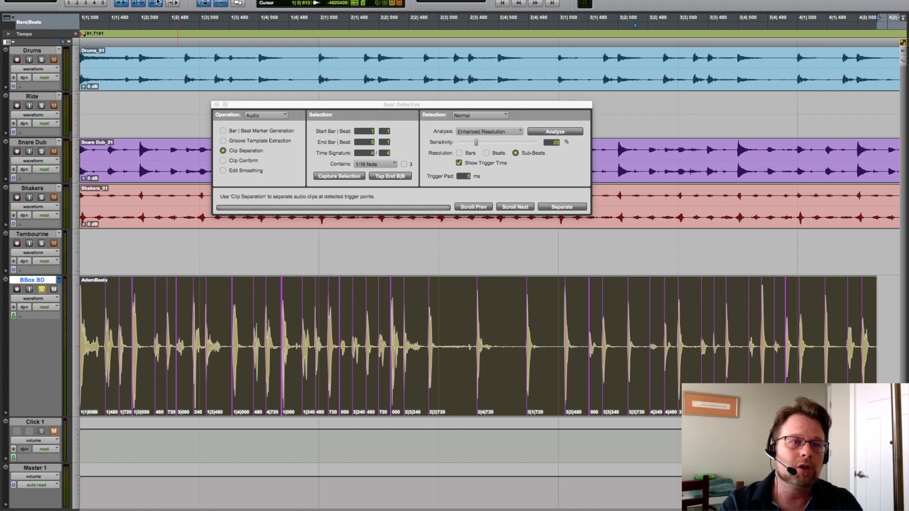
{"action": "left_click", "coordinate": [137, 21]}
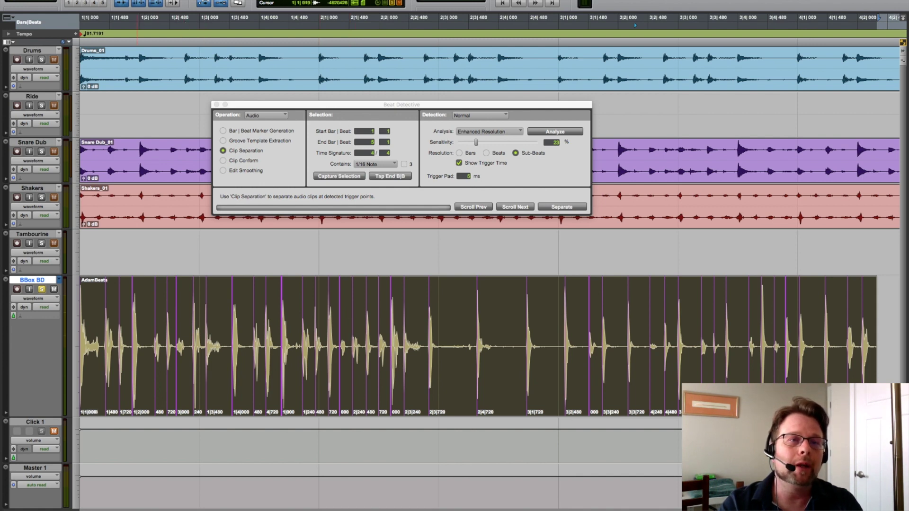
{"action": "left_click", "coordinate": [279, 1]}
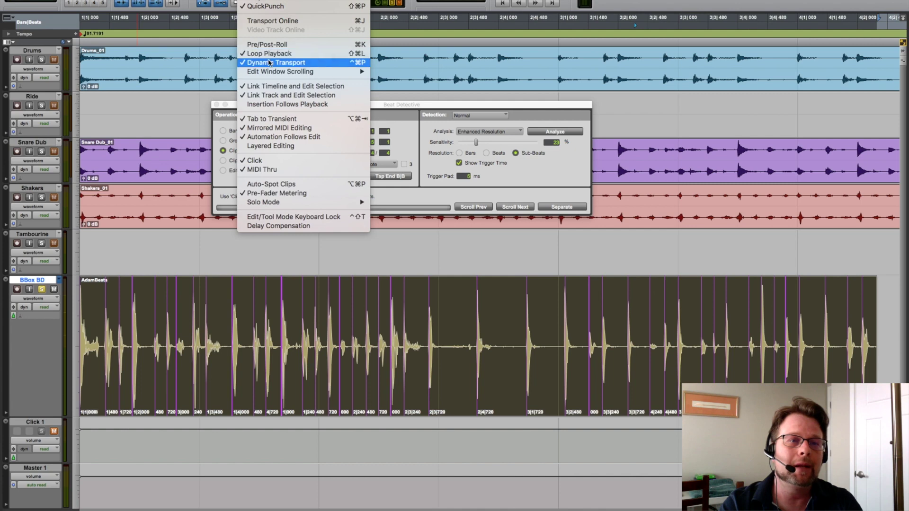
{"action": "left_click", "coordinate": [269, 62]}
Reselect the whole AdamBeats clip and switch off Link Timeline and Edit Selection.
{"action": "double_click", "coordinate": [437, 321]}
{"action": "left_click", "coordinate": [437, 320]}
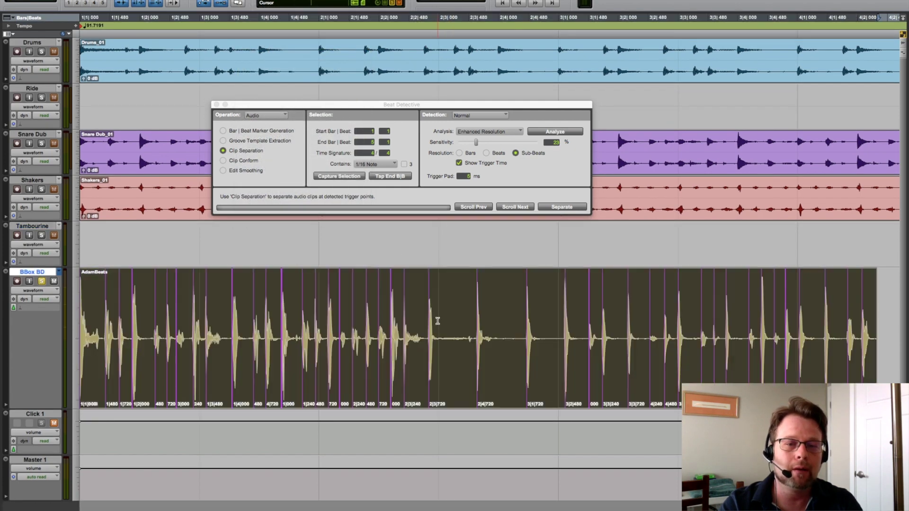
{"action": "left_click", "coordinate": [271, 14]}
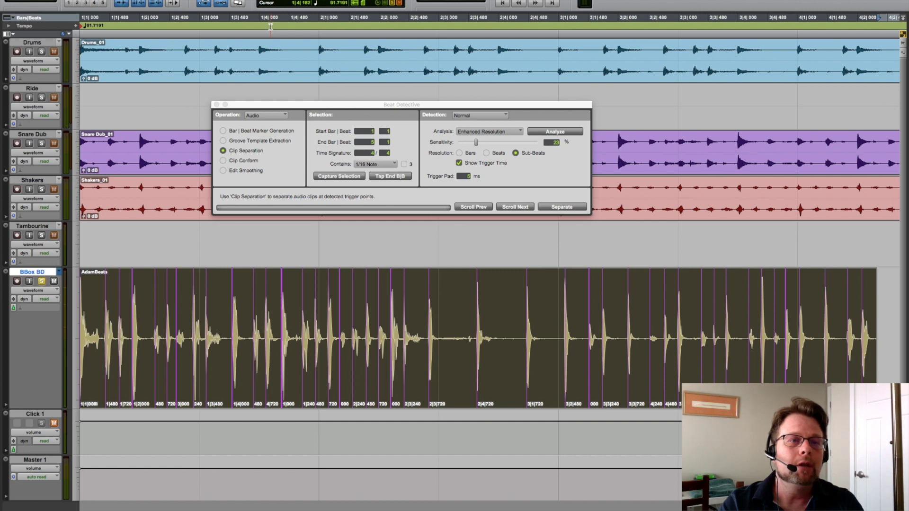
{"action": "left_click", "coordinate": [270, 27]}
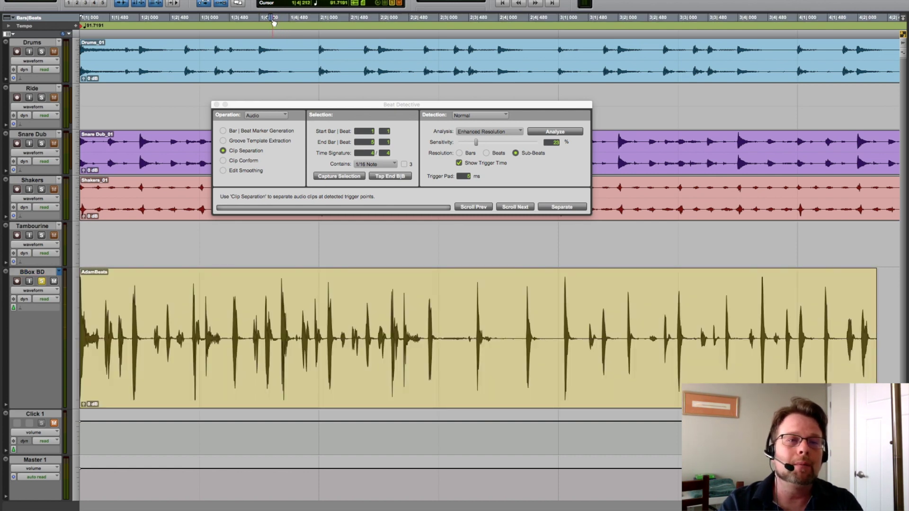
{"action": "double_click", "coordinate": [356, 337]}
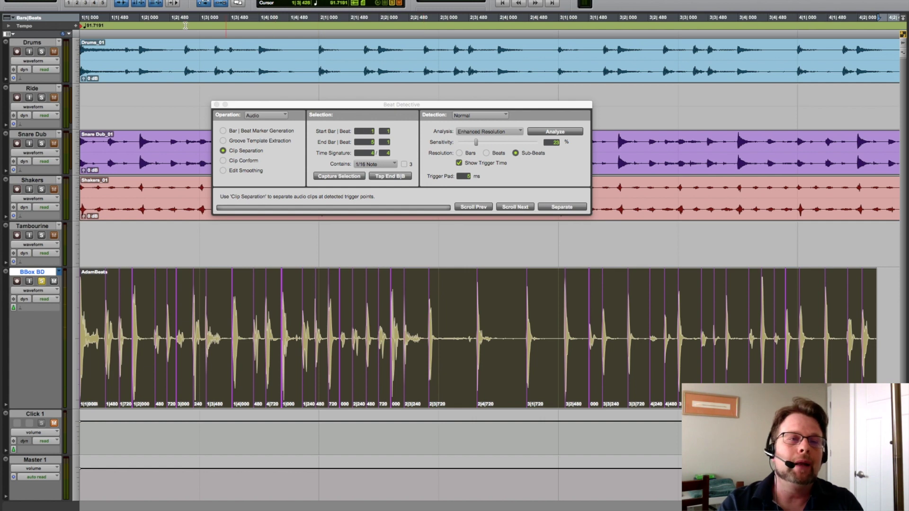
{"action": "left_click", "coordinate": [138, 4]}
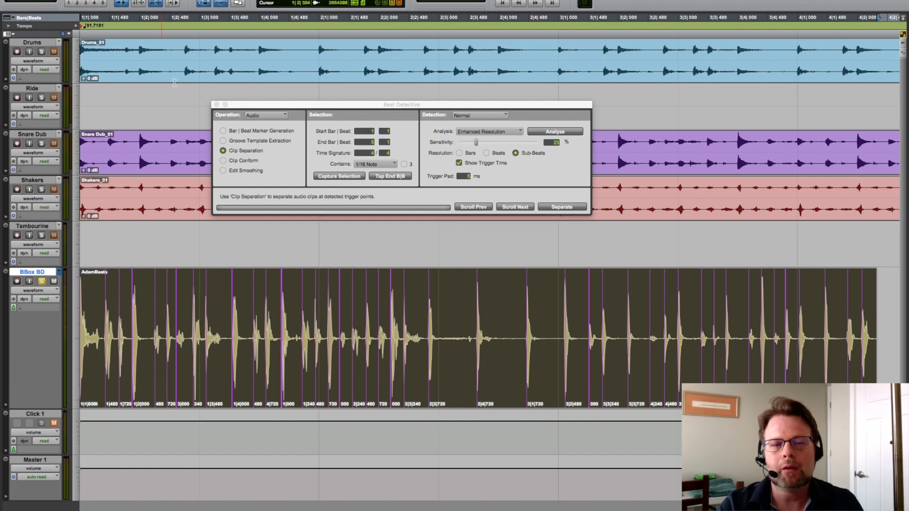
Move the playback position while keeping AdamBeats selected, then re-enable Dynamic Transport.
{"action": "left_click", "coordinate": [512, 21]}
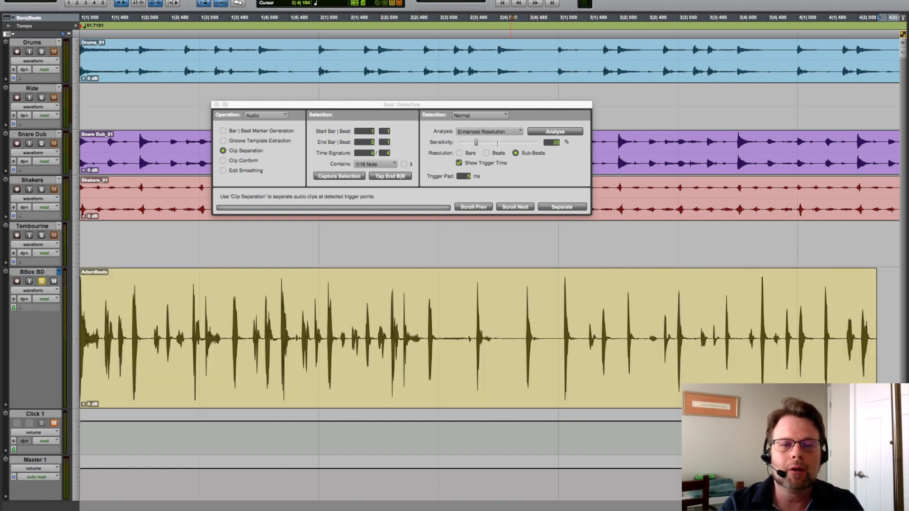
{"action": "key", "text": "alt+super+z"}
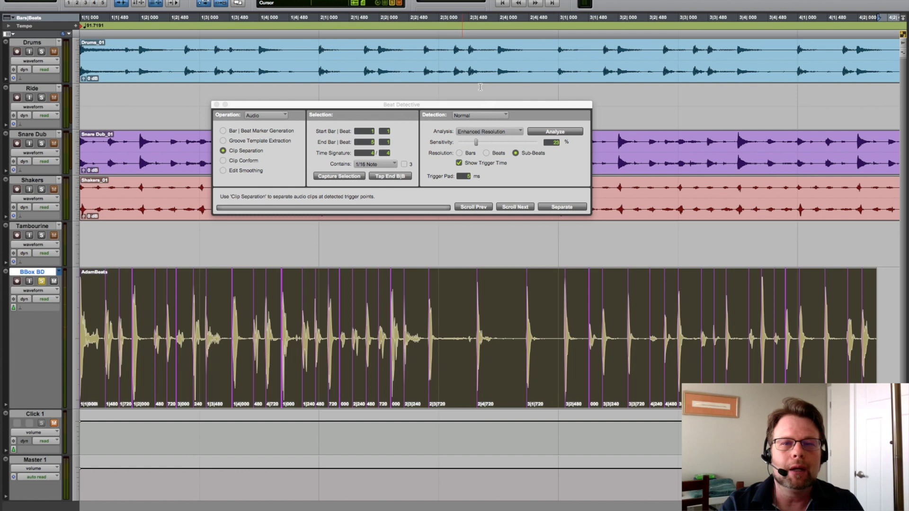
{"action": "left_click", "coordinate": [483, 23]}
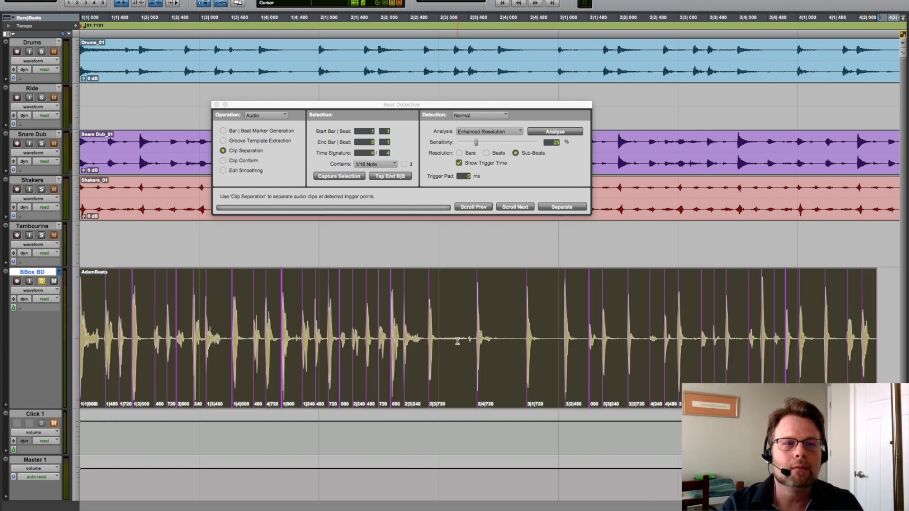
{"action": "key", "text": "alt+super+z"}
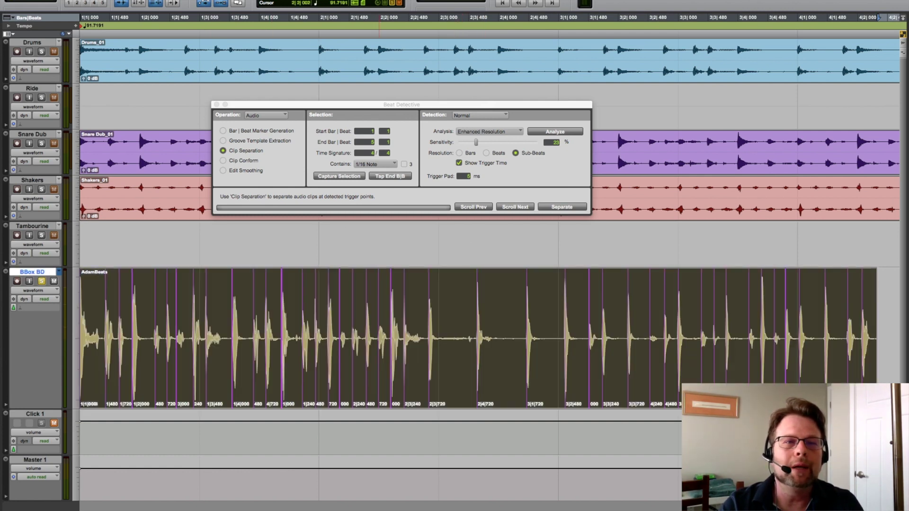
{"action": "left_click", "coordinate": [312, 1]}
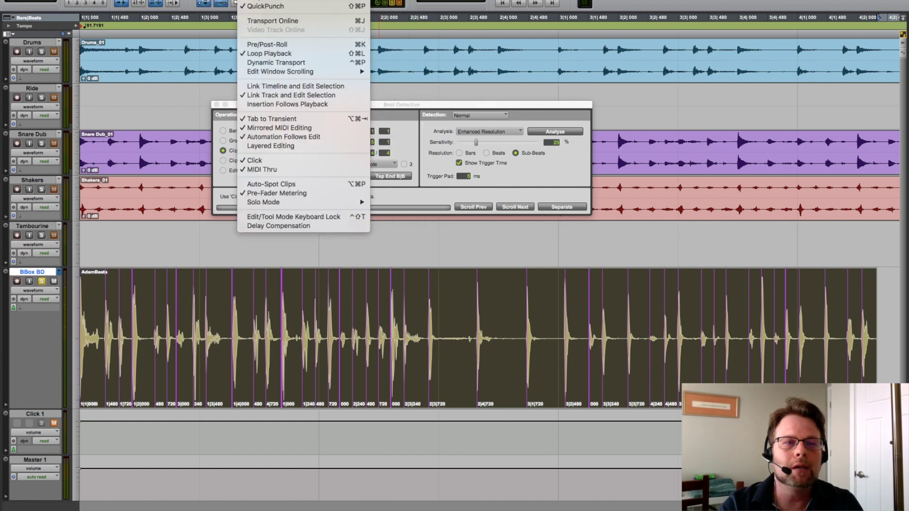
{"action": "left_click", "coordinate": [284, 61]}
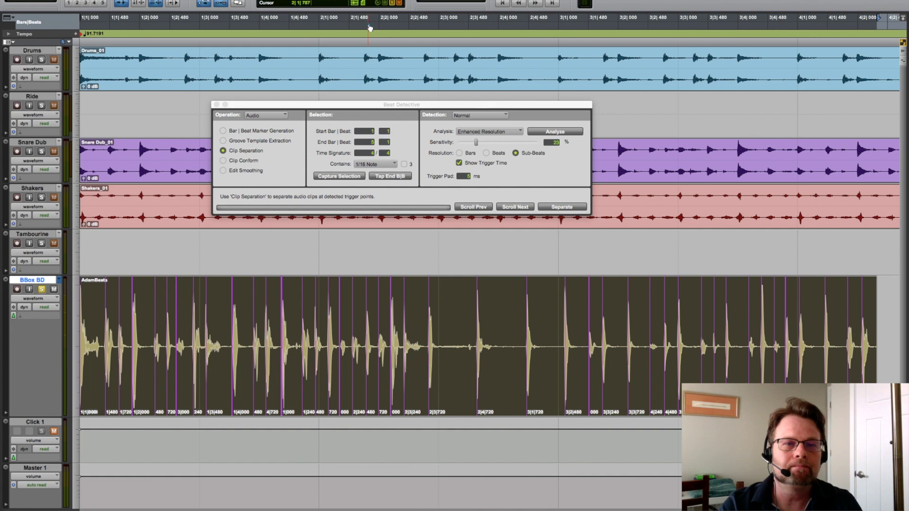
{"action": "key", "text": "space"}
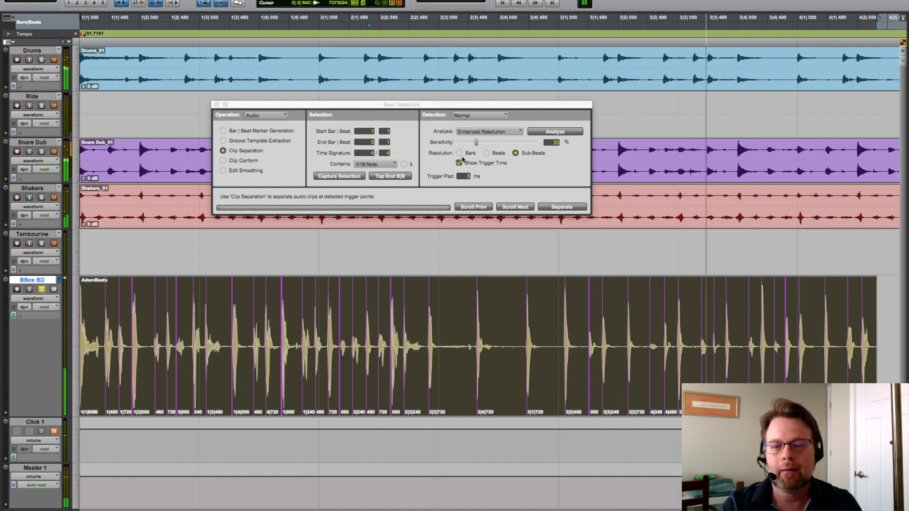
{"action": "key", "text": "space"}
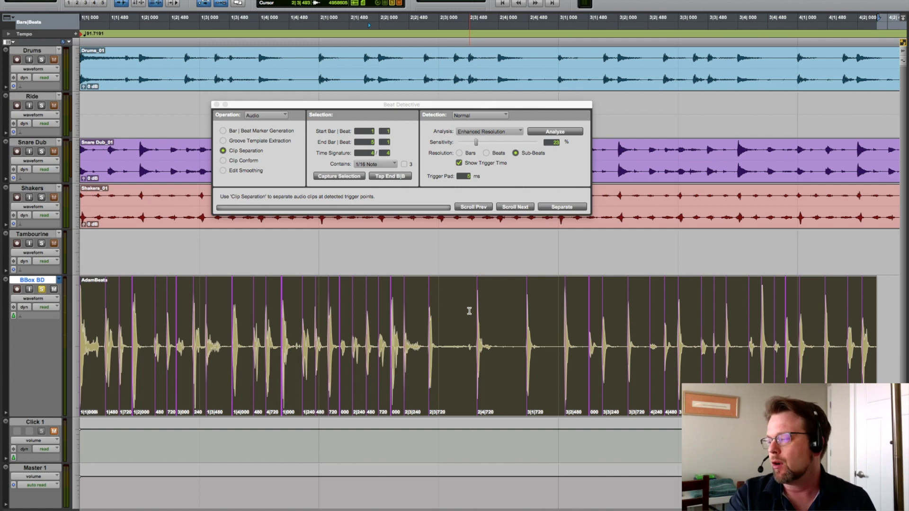
{"action": "left_click", "coordinate": [464, 177]}
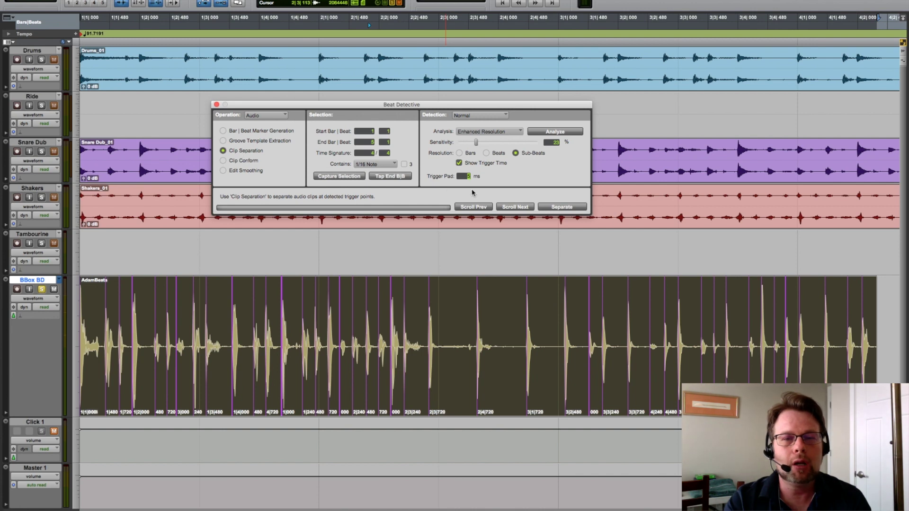
Separate AdamBeats at each trigger, then switch Beat Detective to Clip Conform.
{"action": "left_click", "coordinate": [563, 208]}
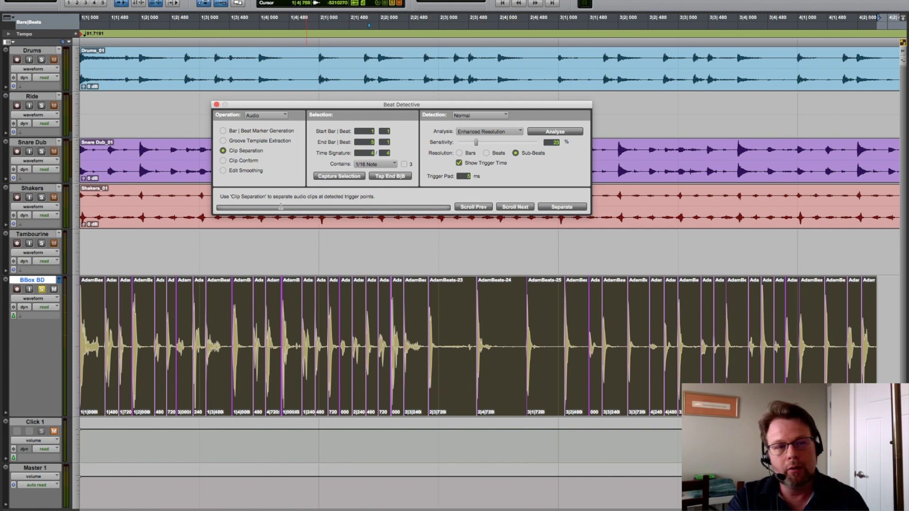
{"action": "left_click", "coordinate": [223, 161]}
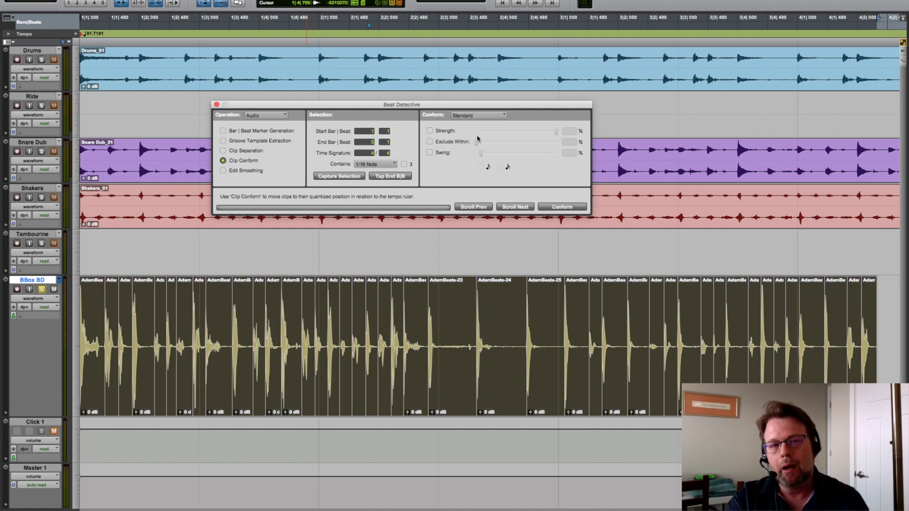
Conform the separated clips using Standard mode, then unmute Click 1, play back, and zoom out.
{"action": "left_click", "coordinate": [472, 118]}
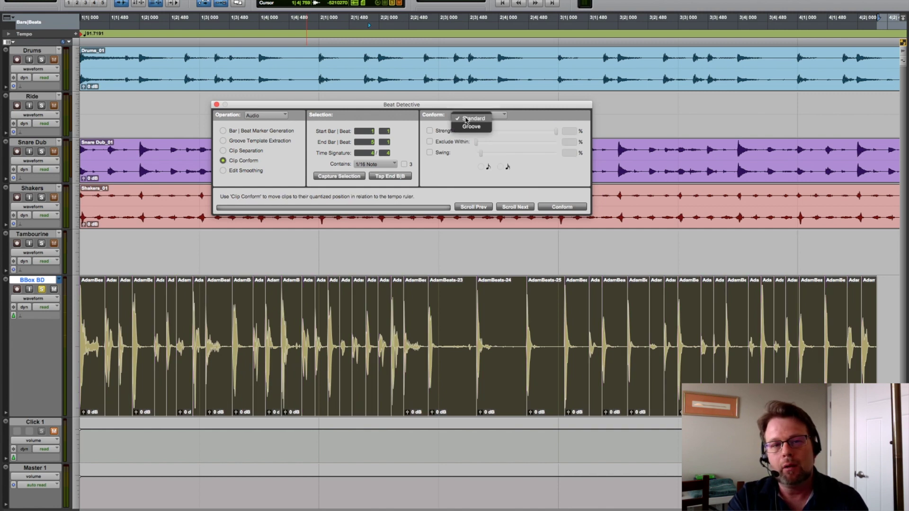
{"action": "left_click", "coordinate": [467, 121]}
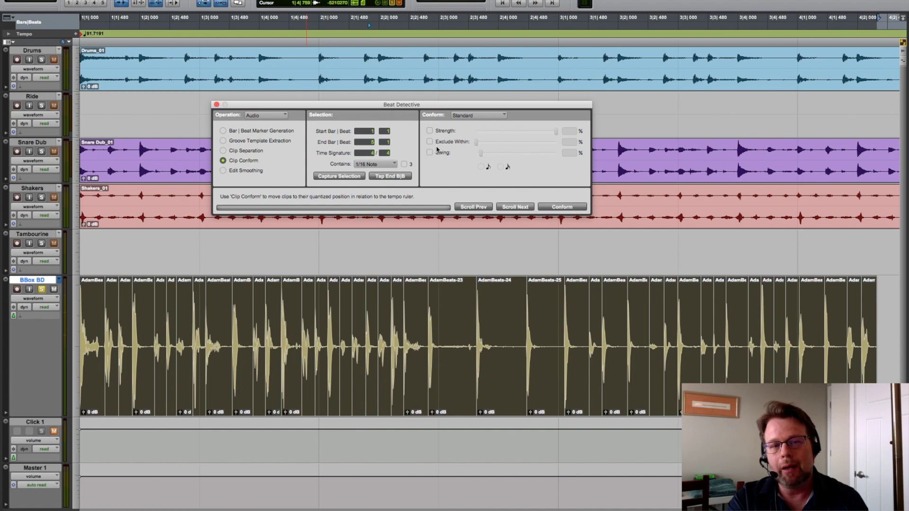
{"action": "left_click", "coordinate": [547, 208]}
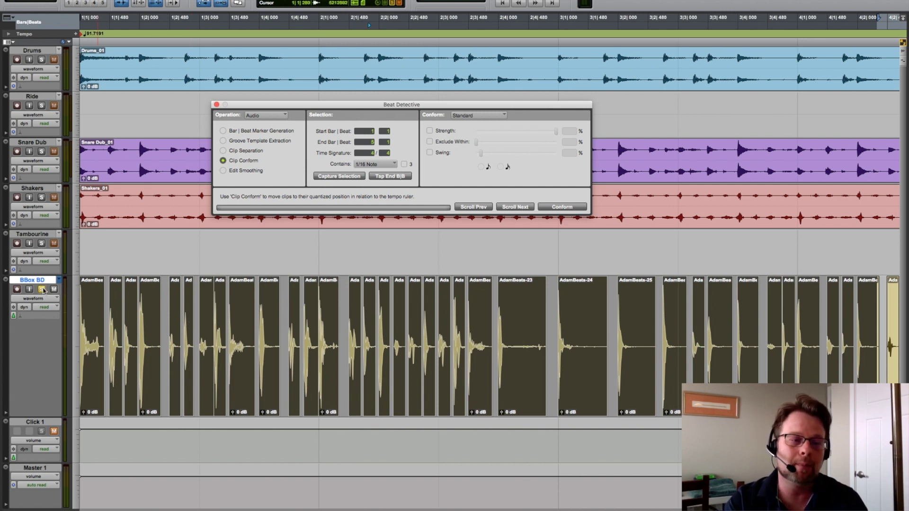
{"action": "left_click", "coordinate": [54, 431]}
{"action": "key", "text": "space"}
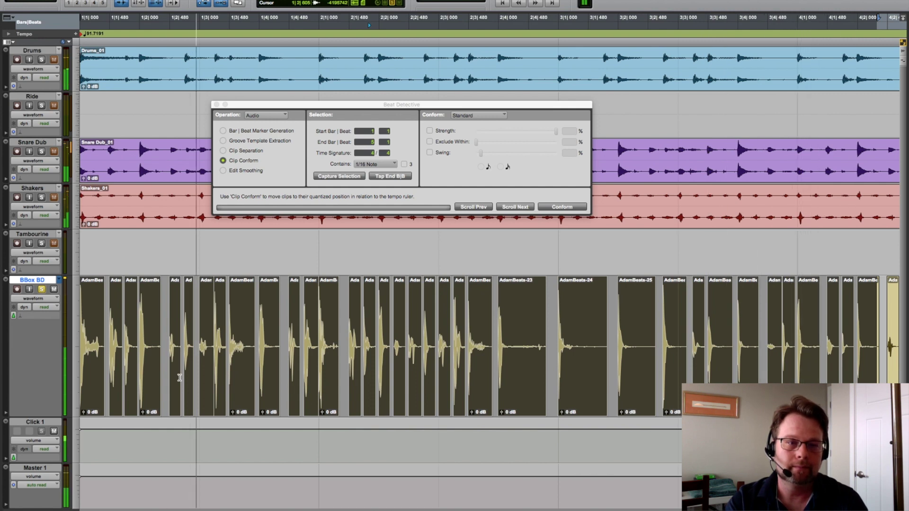
{"action": "key", "text": "space"}
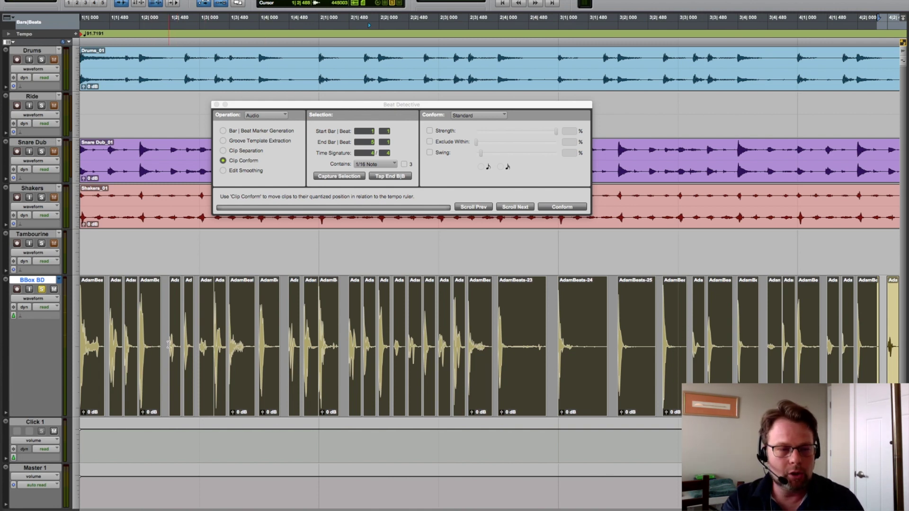
{"action": "key", "text": "r"}
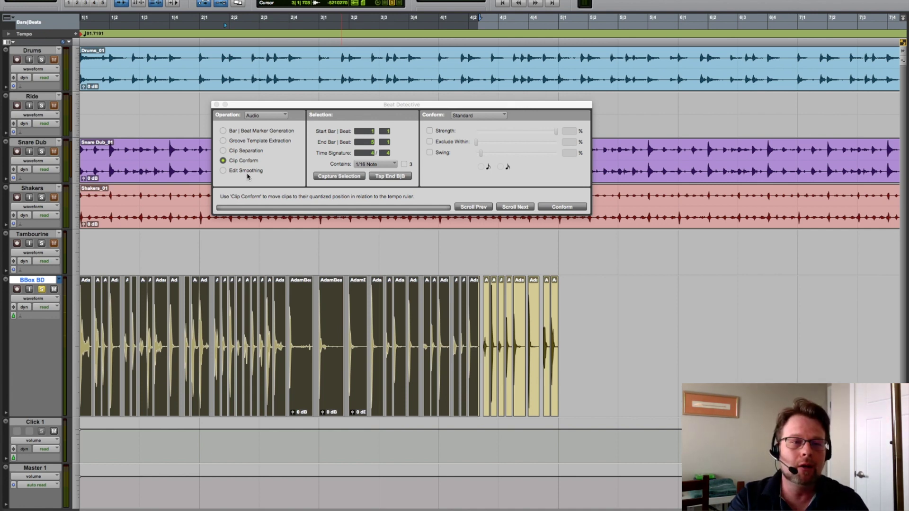
Try Edit Smoothing with Fill And Crossfade, undo it, and clear the clip selection.
{"action": "left_click", "coordinate": [223, 170]}
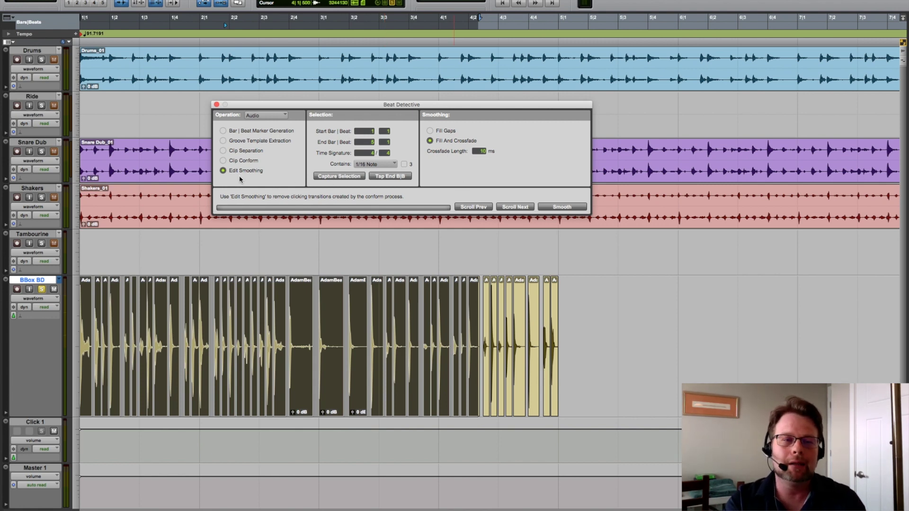
{"action": "left_click", "coordinate": [568, 208]}
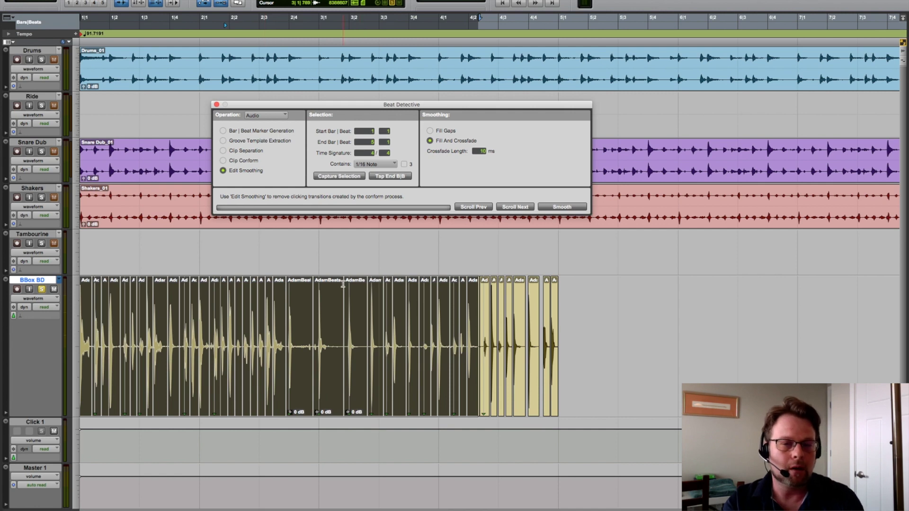
{"action": "key", "text": "super+z"}
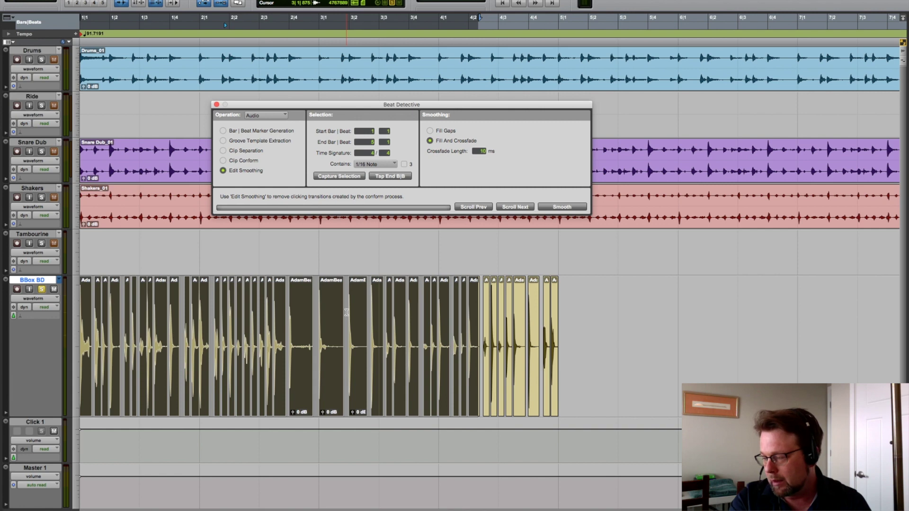
{"action": "left_click", "coordinate": [549, 337]}
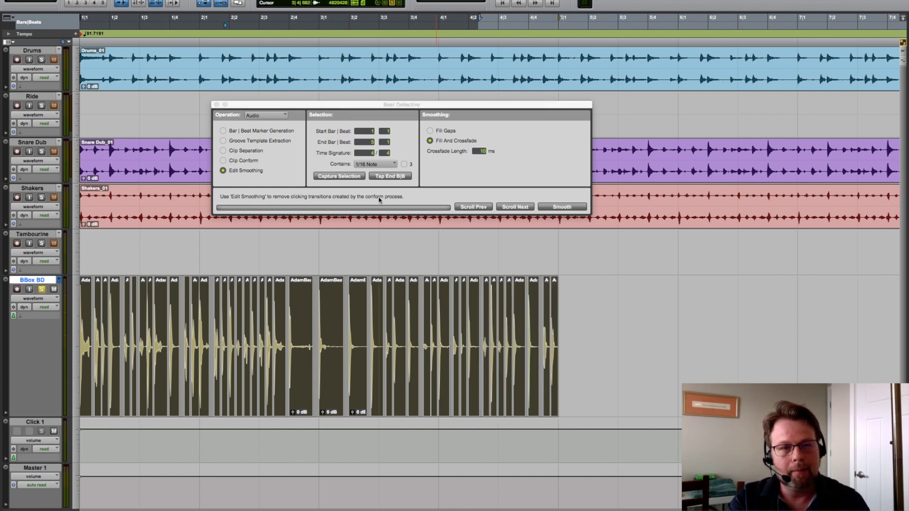
Close Beat Detective and group all BBox BD clips into BBox BD.grp via the Clip menu.
{"action": "key", "text": "super+8"}
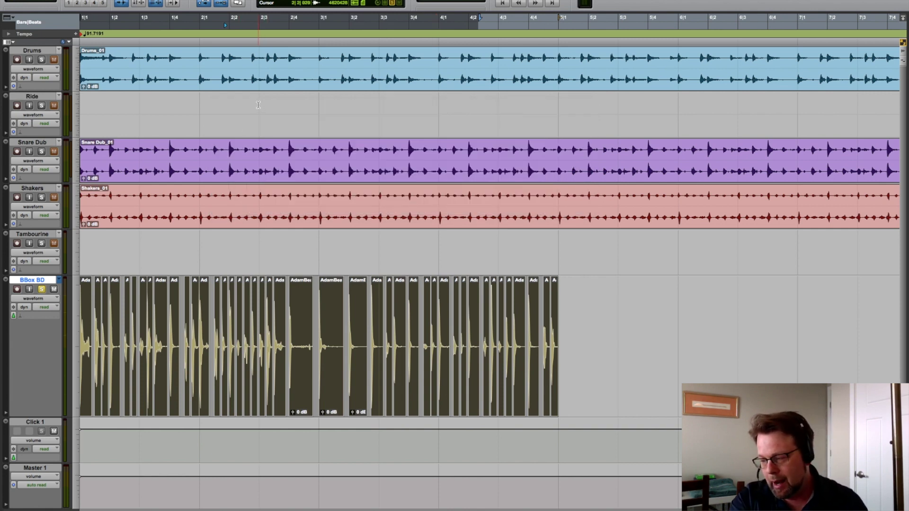
{"action": "key", "text": "super+bracketright"}
{"action": "key", "text": "super+bracketright"}
{"action": "key", "text": "super+bracketright"}
{"action": "key", "text": "super+bracketright"}
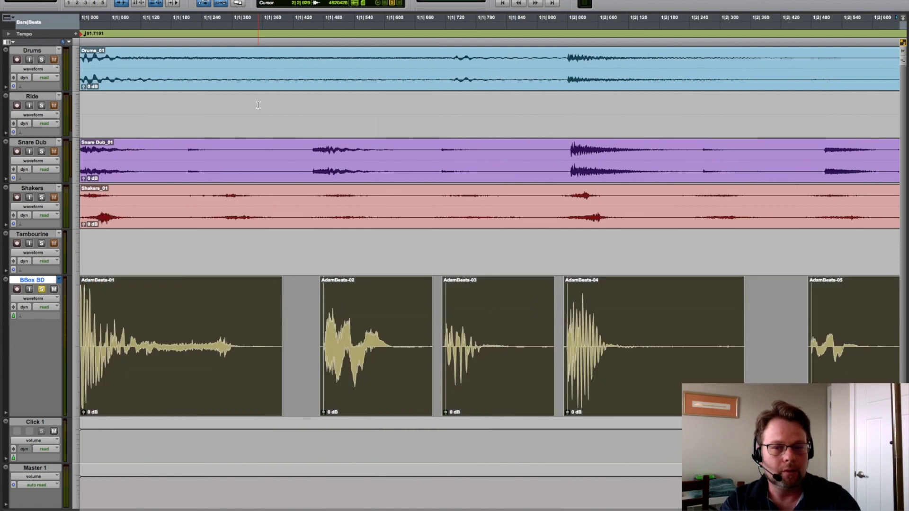
{"action": "key", "text": "super+bracketleft"}
{"action": "key", "text": "super+bracketleft"}
{"action": "key", "text": "super+bracketleft"}
{"action": "key", "text": "super+bracketleft"}
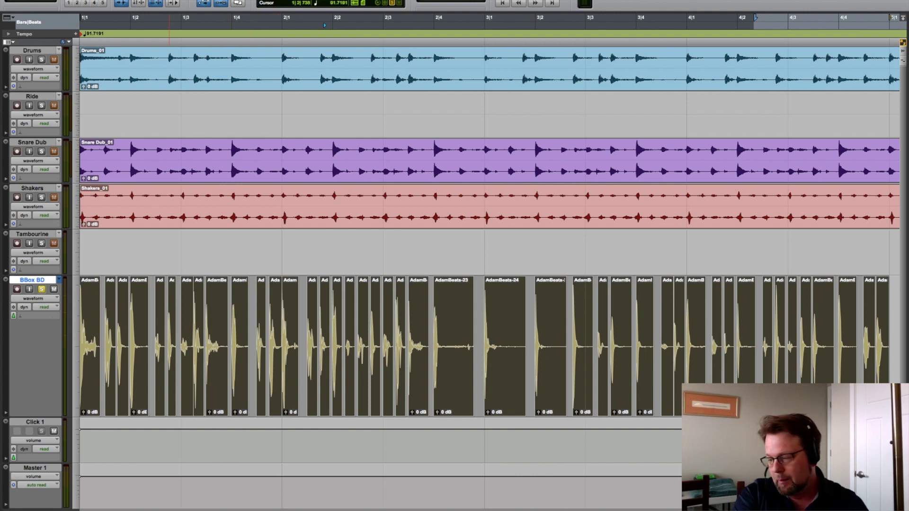
{"action": "left_click", "coordinate": [158, 1]}
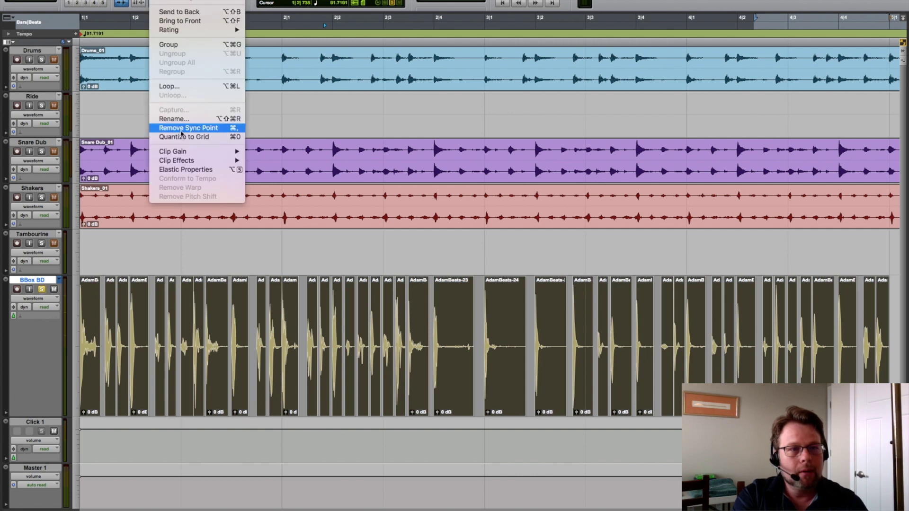
{"action": "left_click", "coordinate": [174, 46]}
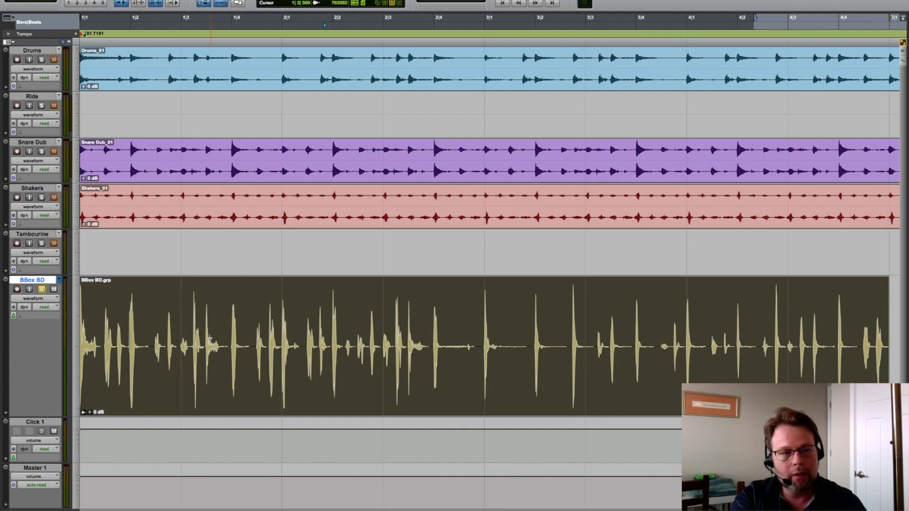
Compare the BBox Orig playlist with BBox BD, then return to BBox BD.
{"action": "left_click", "coordinate": [59, 280]}
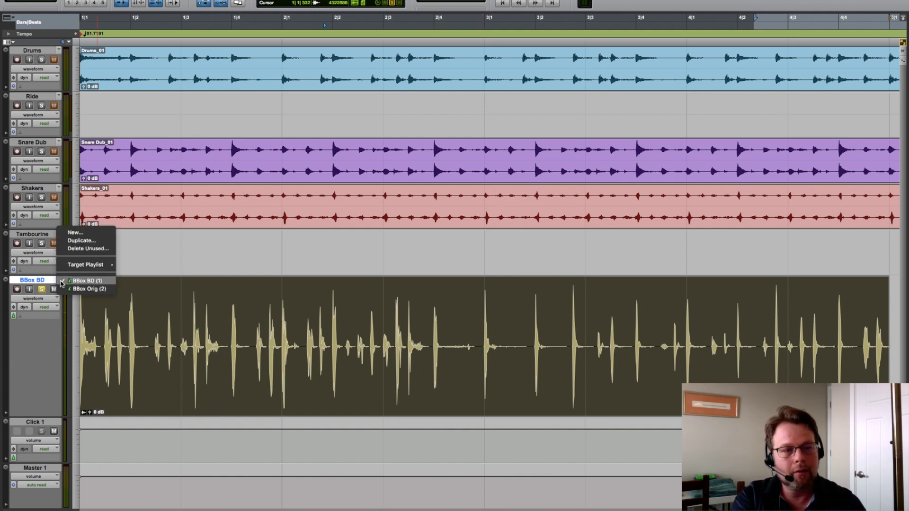
{"action": "left_click", "coordinate": [91, 290]}
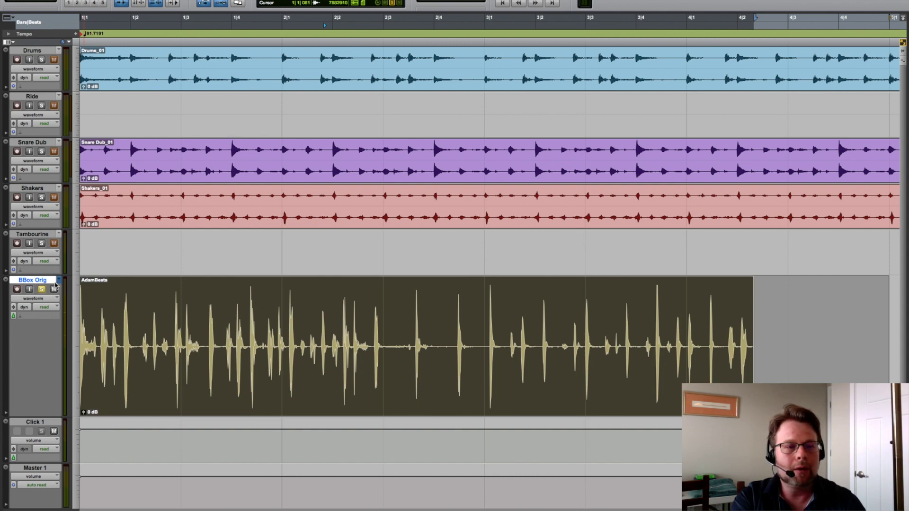
{"action": "left_click", "coordinate": [59, 279]}
{"action": "left_click", "coordinate": [87, 273]}
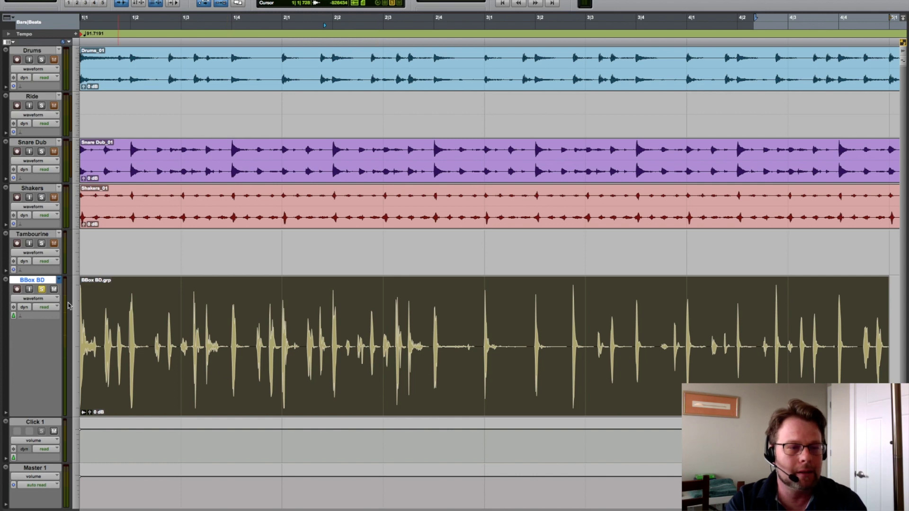
Unsolo BBox BD and play it against the full session, toggling the Click 1 mute.
{"action": "left_click", "coordinate": [41, 291]}
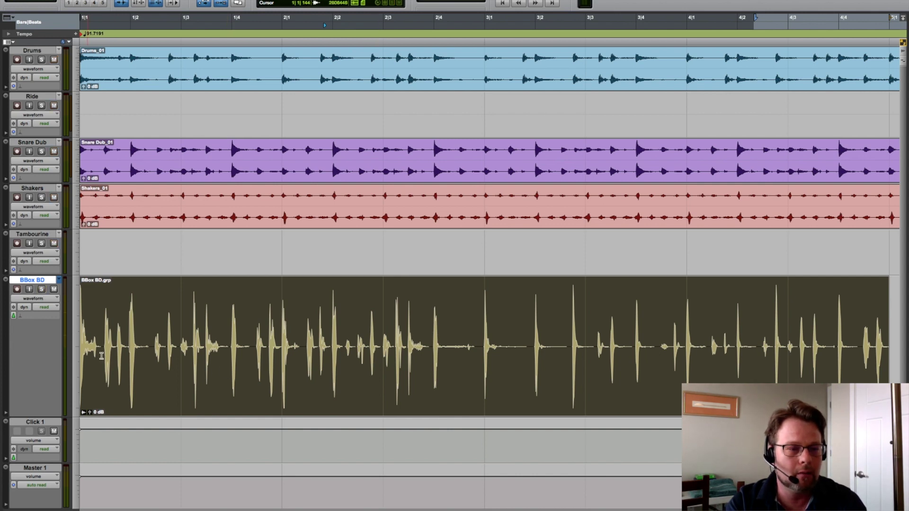
{"action": "left_click", "coordinate": [53, 432]}
{"action": "key", "text": "space"}
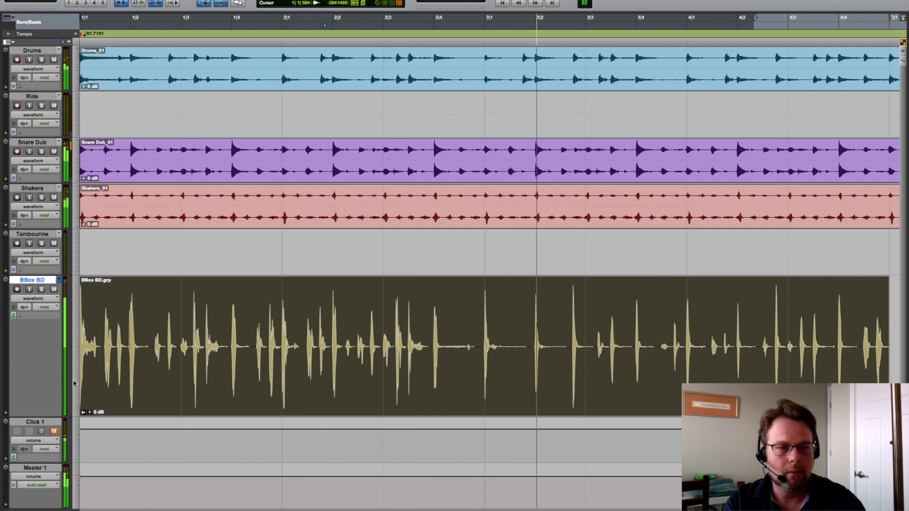
{"action": "key", "text": "super+equal"}
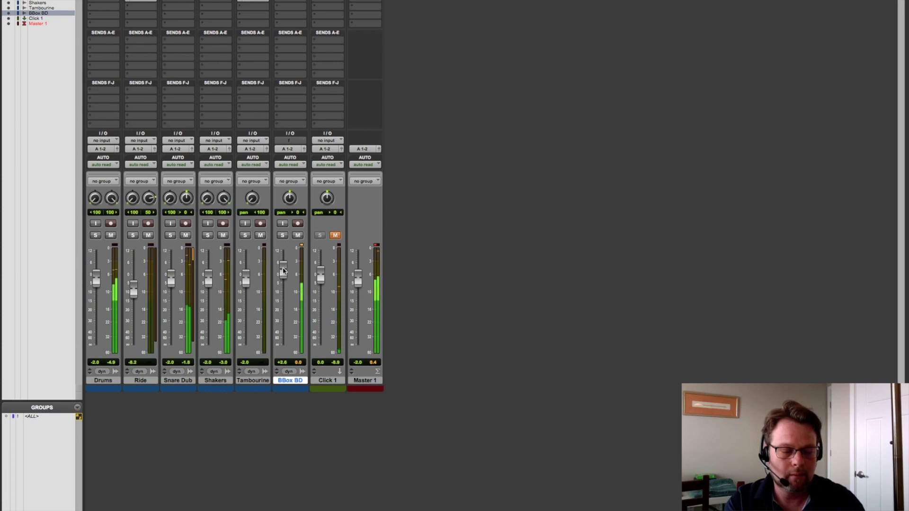
{"action": "key", "text": "super+equal"}
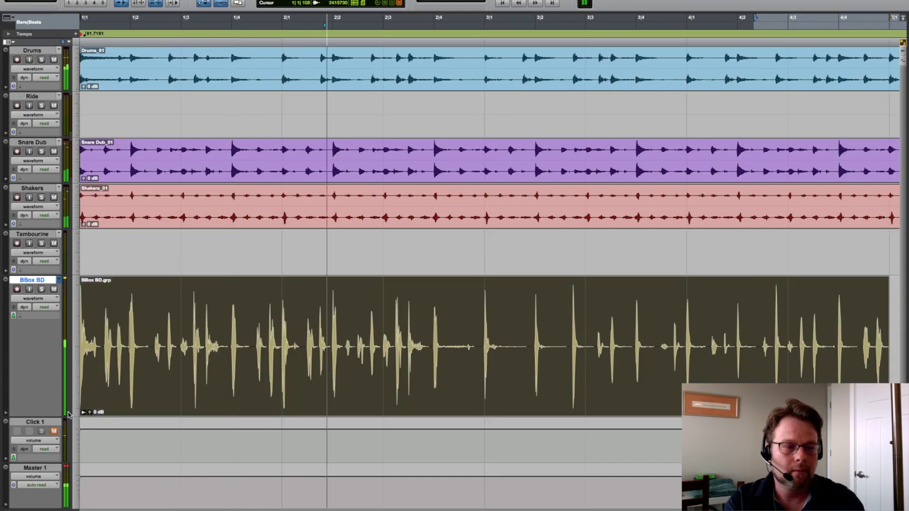
{"action": "left_click", "coordinate": [54, 431]}
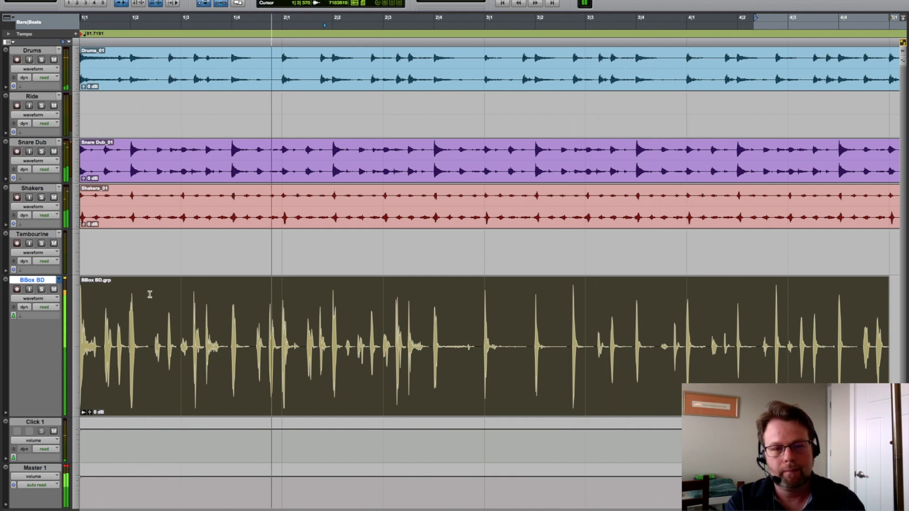
{"action": "key", "text": "space"}
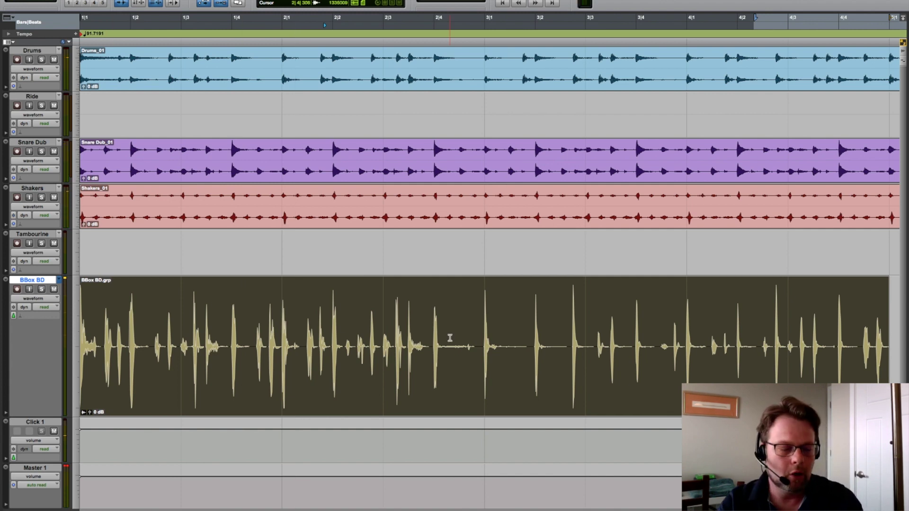
Zoom in on the BBox BD.grp clip's tail and trim its right edge back to 5|1|000.
{"action": "key", "text": "r"}
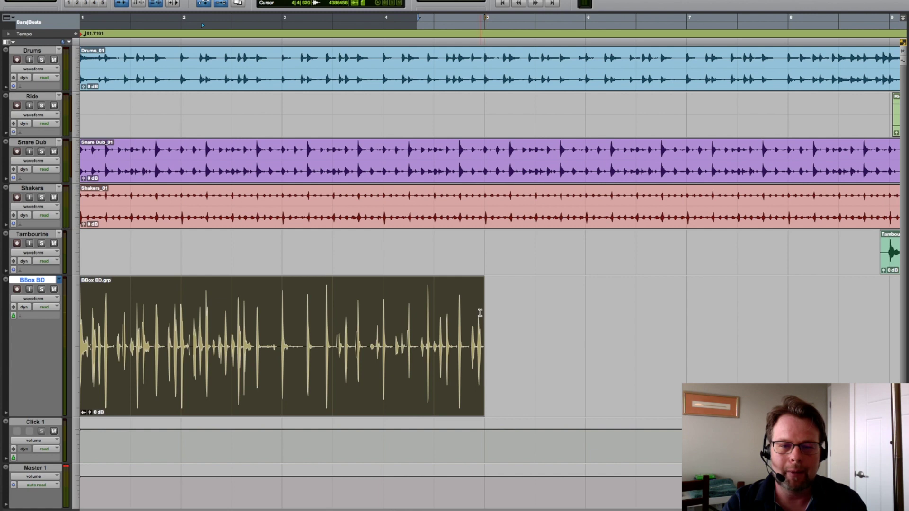
{"action": "double_click", "coordinate": [480, 312]}
{"action": "key", "text": "t"}
{"action": "key", "text": "t"}
{"action": "key", "text": "t"}
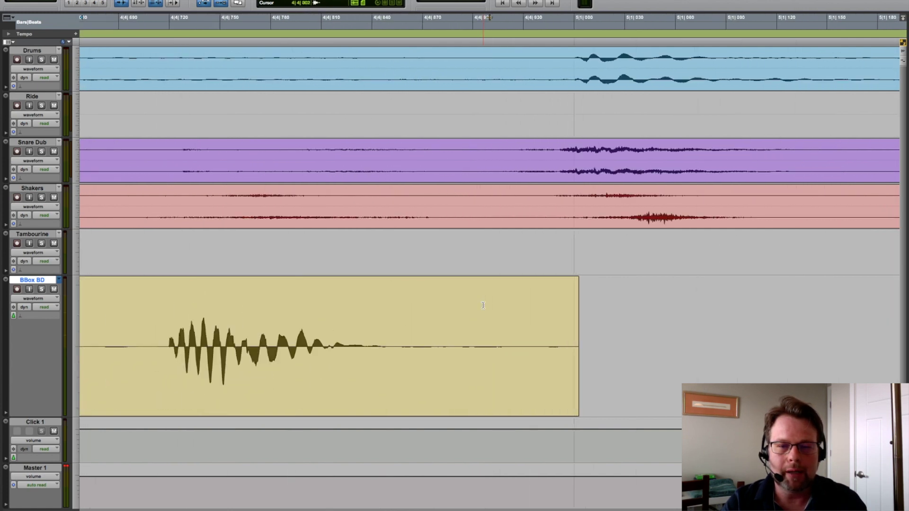
{"action": "key", "text": "t"}
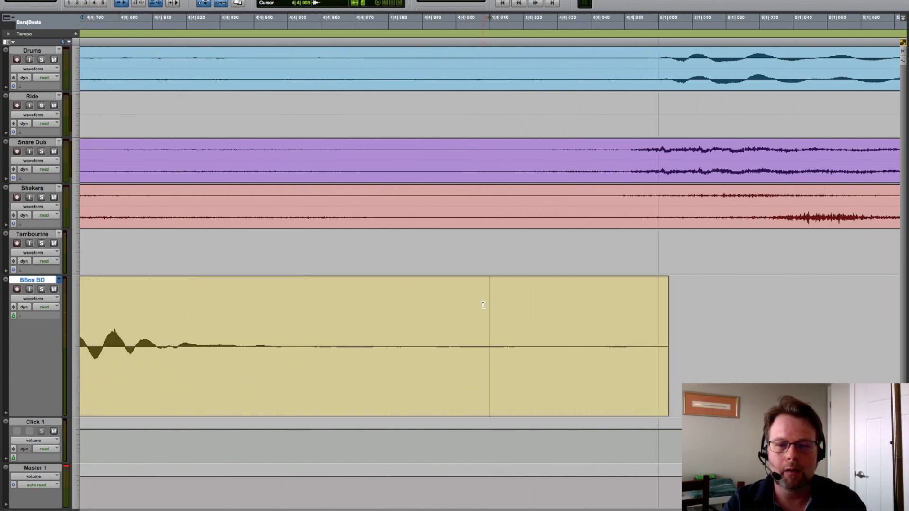
{"action": "left_click", "coordinate": [659, 316]}
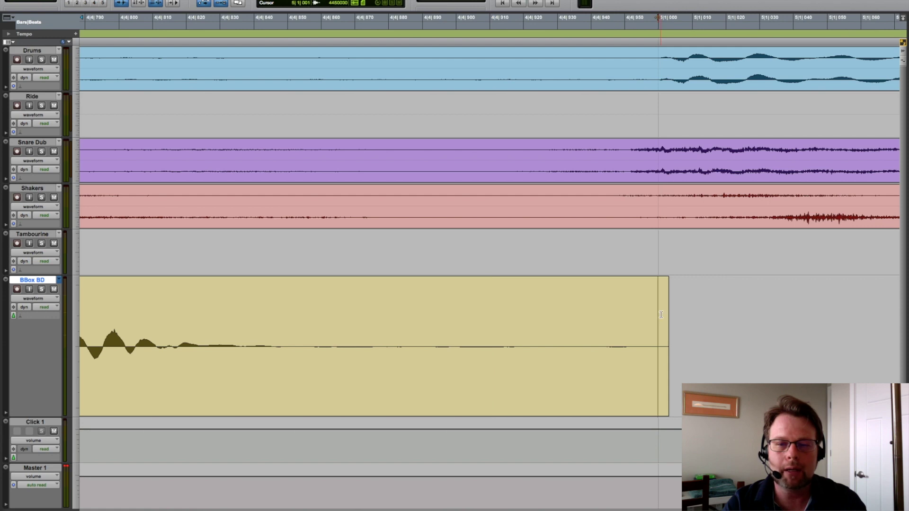
{"action": "left_click", "coordinate": [176, 4]}
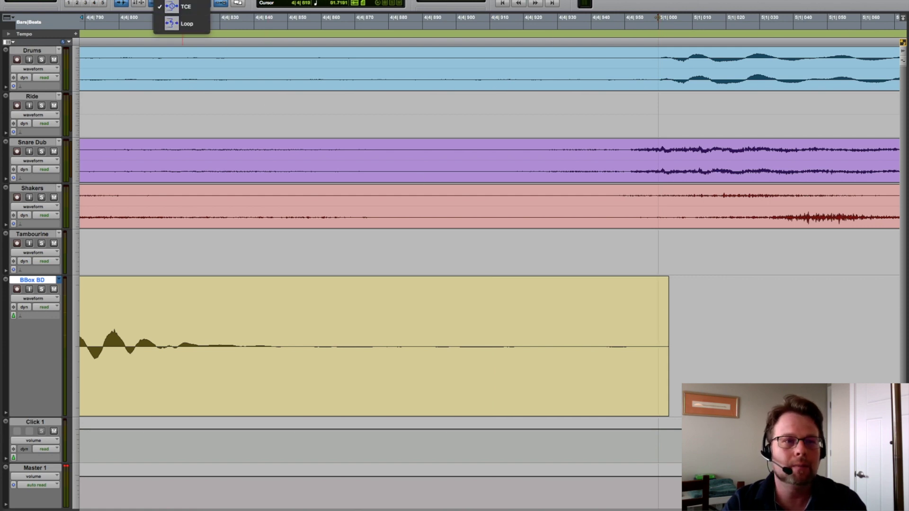
{"action": "left_click", "coordinate": [185, 7]}
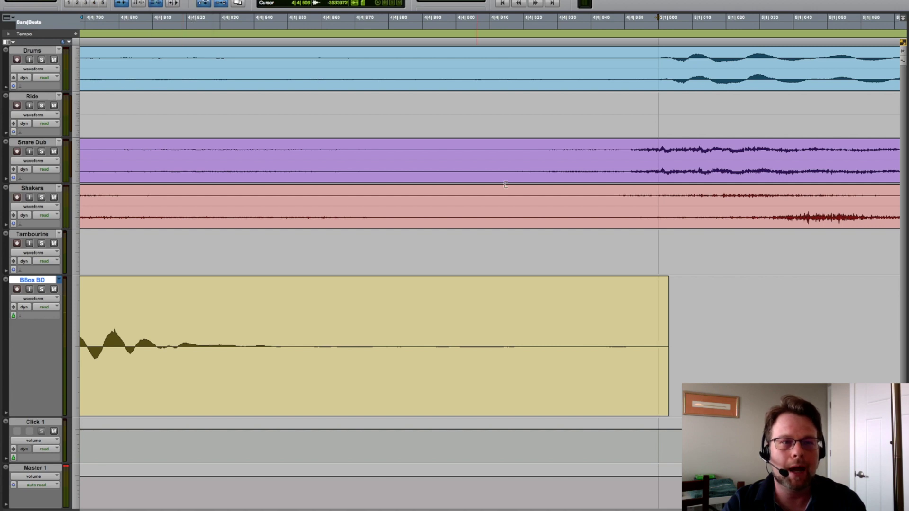
{"action": "left_click", "coordinate": [661, 317]}
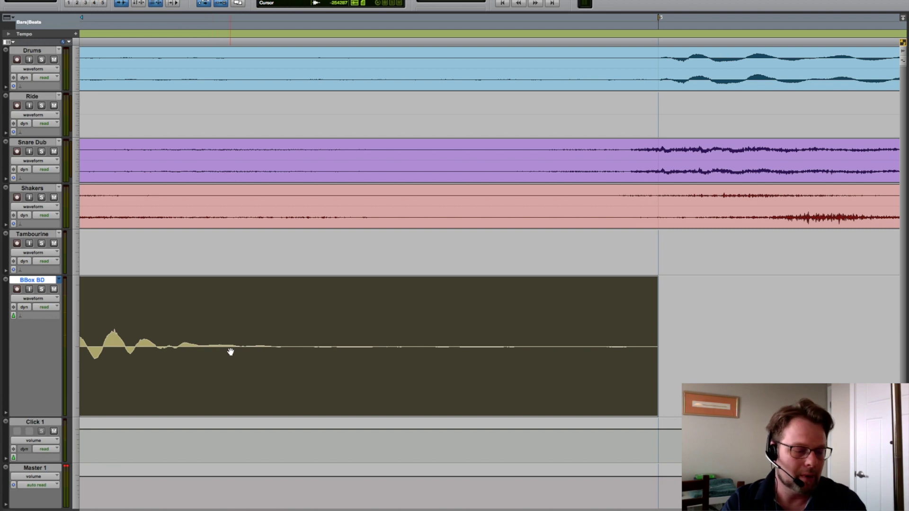
Repeat BBox BD.grp so a copy starts at bar 5, then play bars 1 to 9.
{"action": "key", "text": "alt+r"}
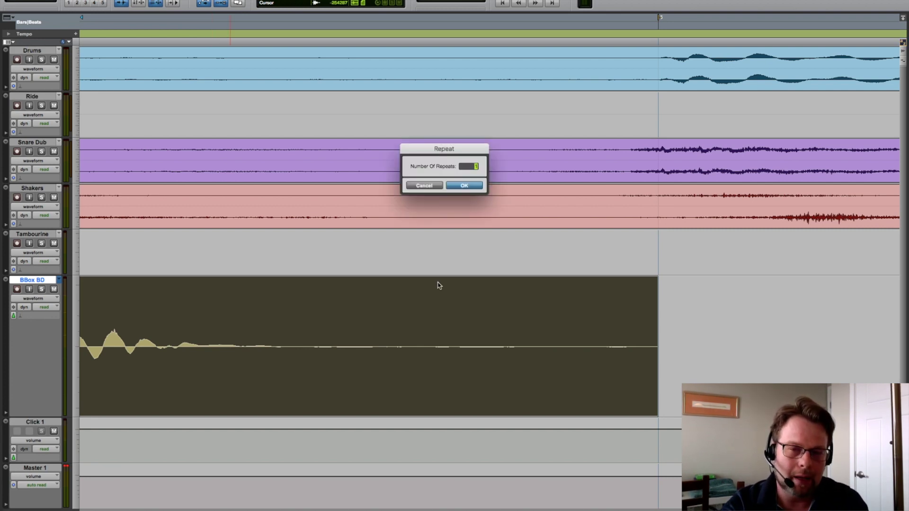
{"action": "key", "text": "Return"}
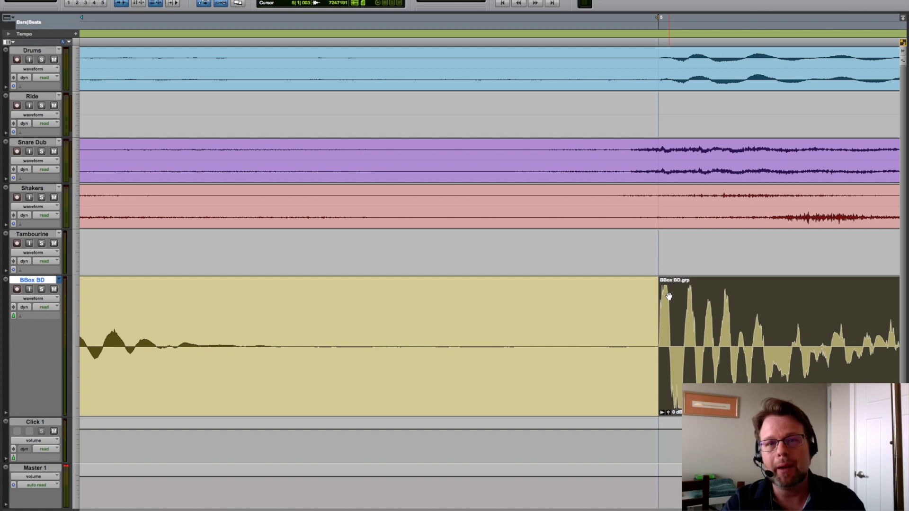
{"action": "key", "text": "super+bracketleft"}
{"action": "key", "text": "super+bracketleft"}
{"action": "key", "text": "super+bracketleft"}
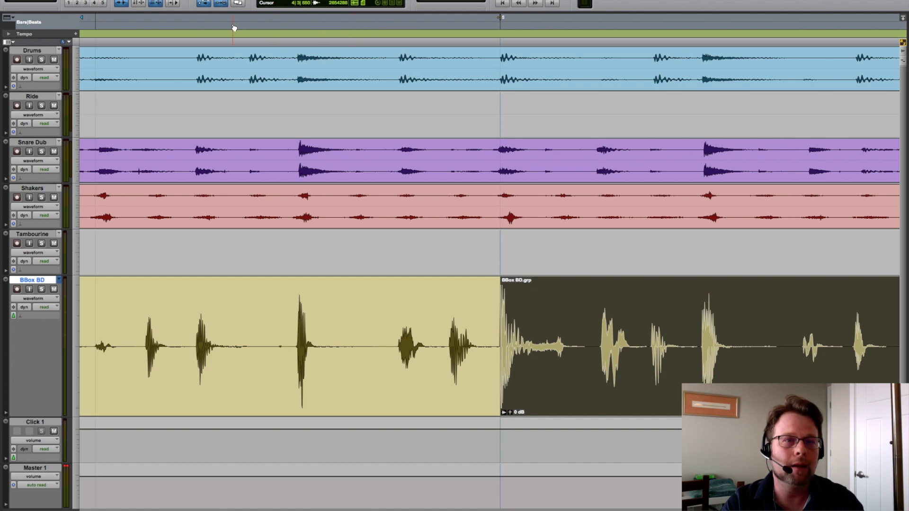
{"action": "key", "text": "space"}
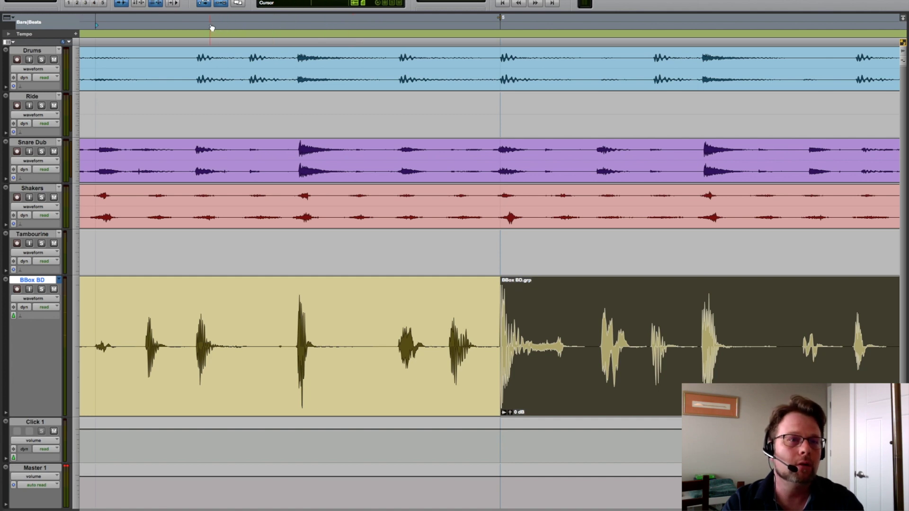
{"action": "key", "text": "r"}
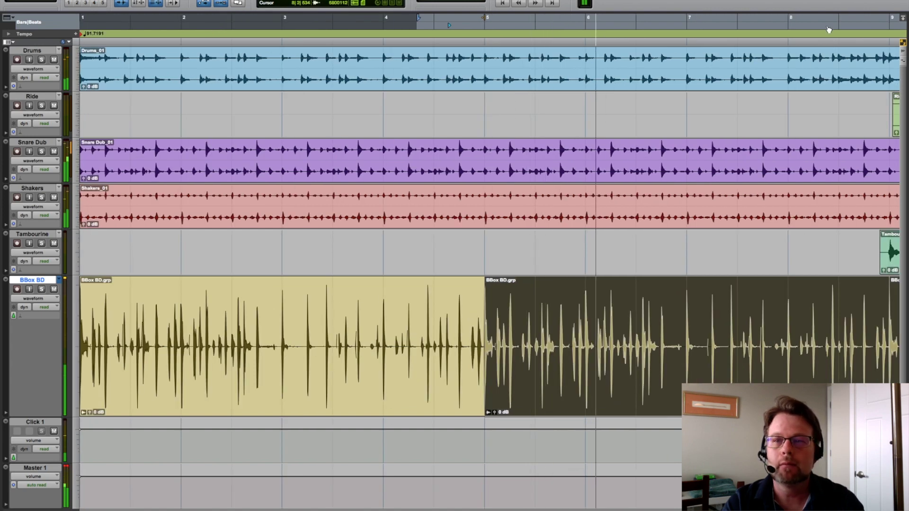
Play from near bar 8 to hear the looped beatbox with the Ride and Tambourine, then stop.
{"action": "left_click", "coordinate": [832, 27]}
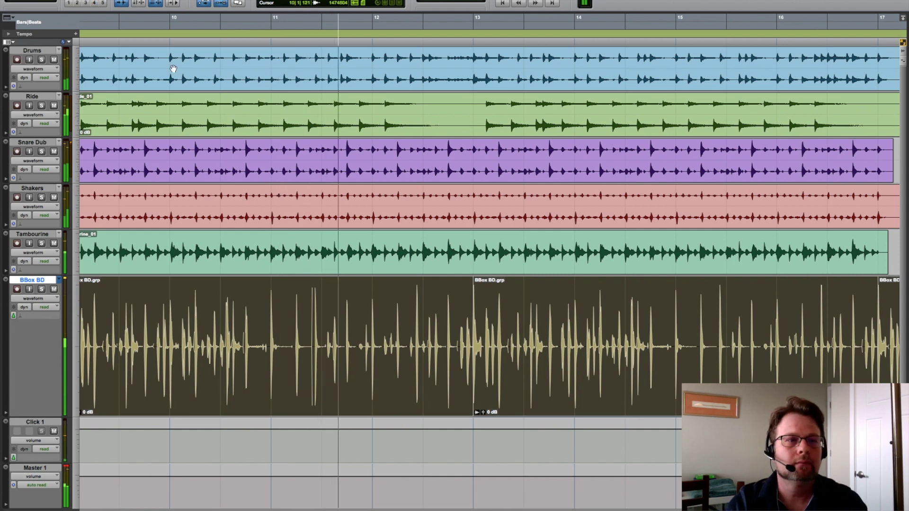
{"action": "key", "text": "space"}
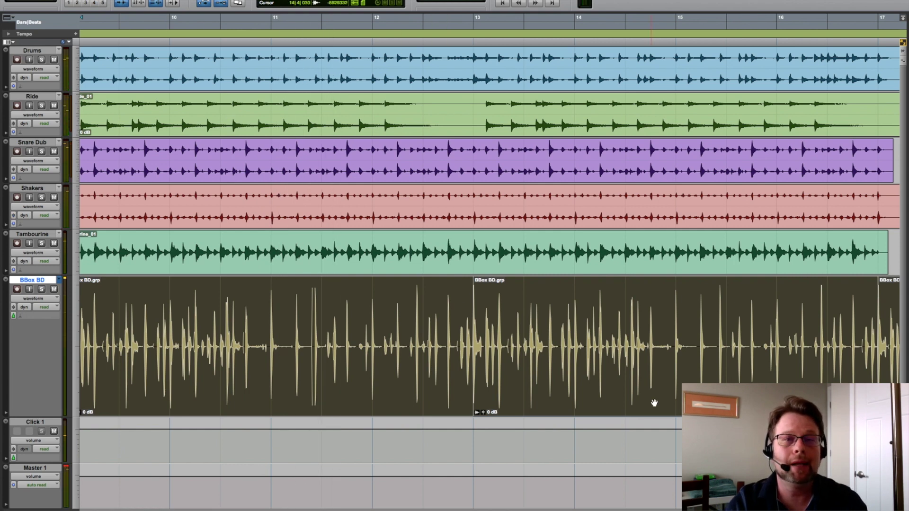